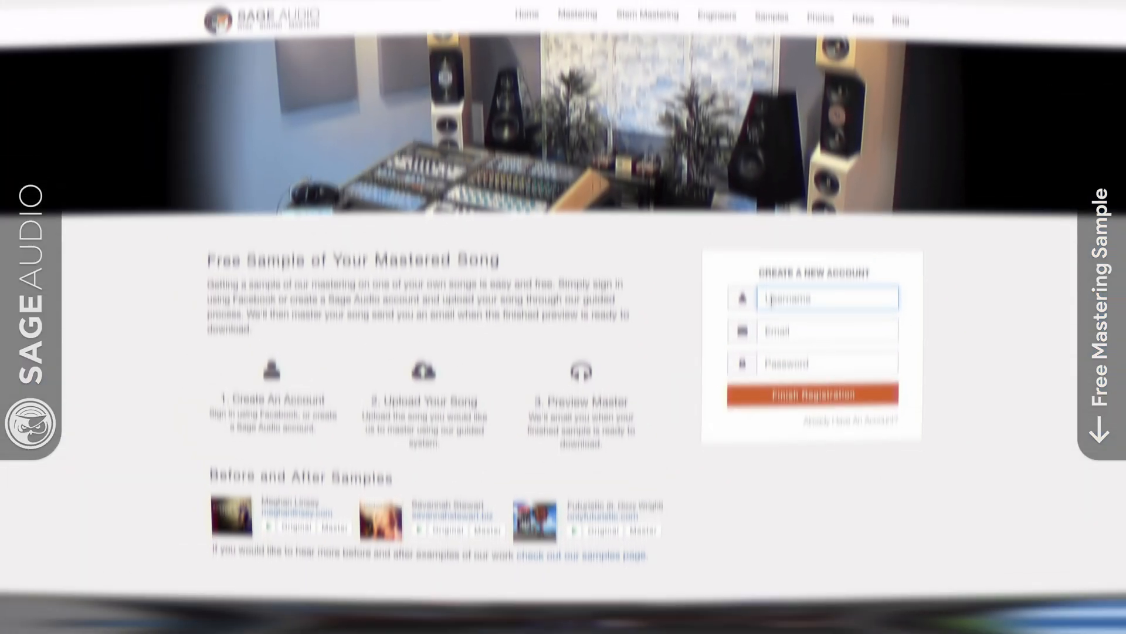
# Fill in the new account form with the artist's name, the e-mail address and the account password
pyautogui.write('NewArti')
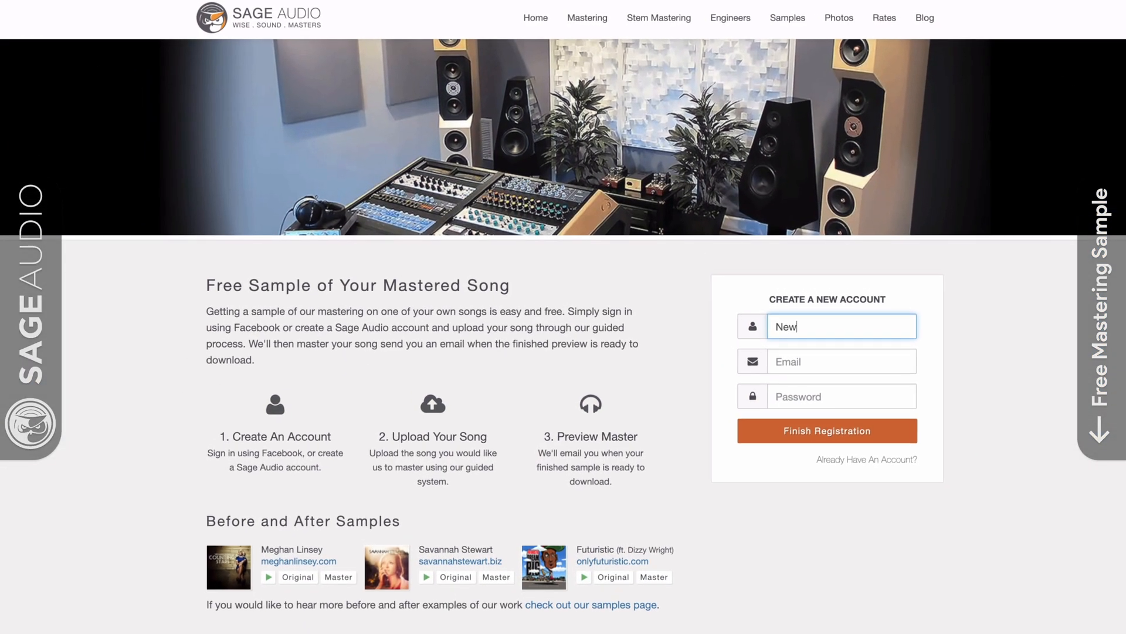
pyautogui.write('st')
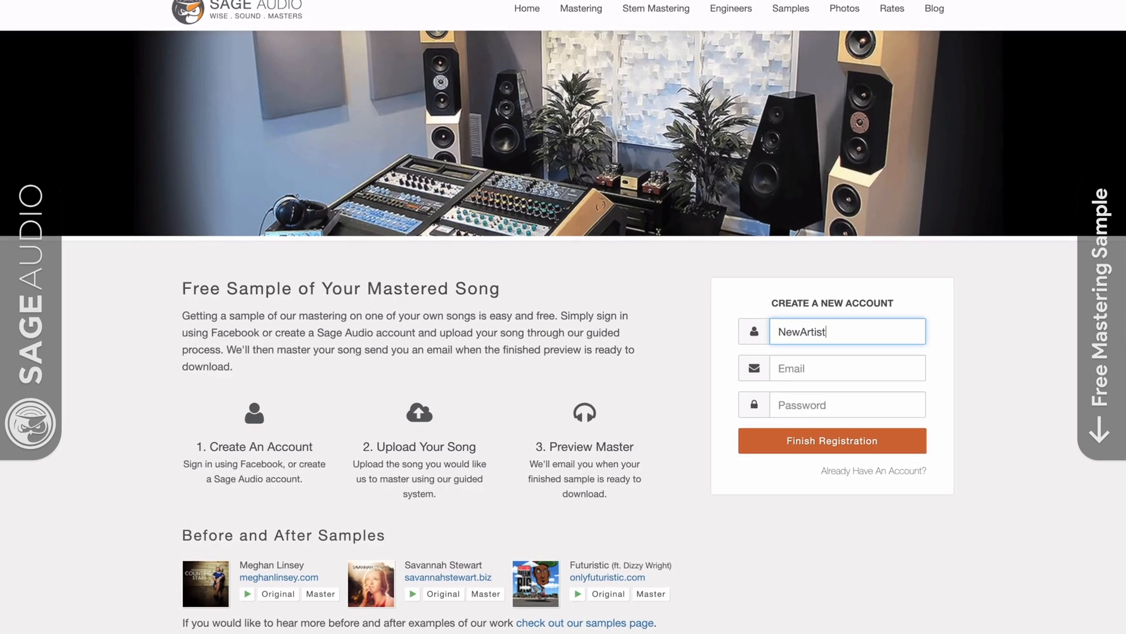
pyautogui.press('Tab')
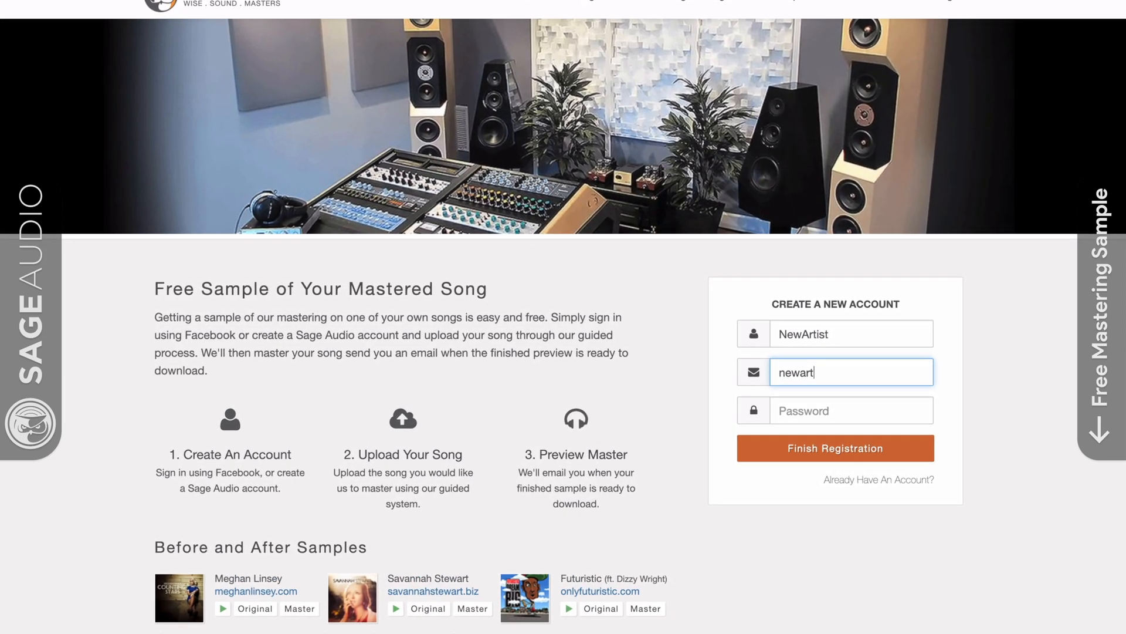
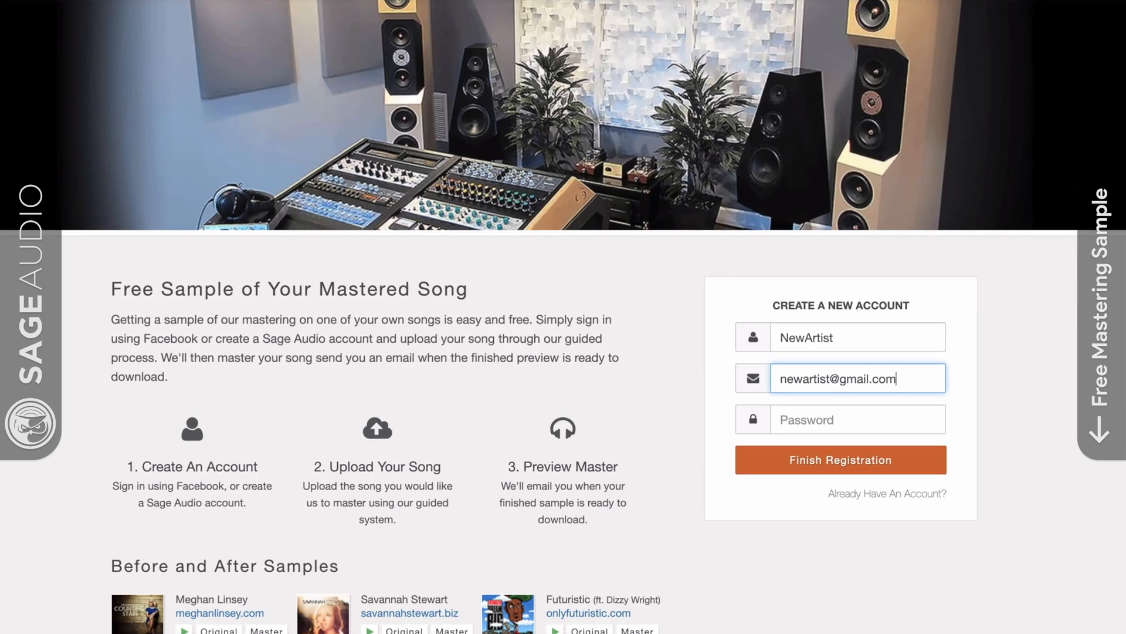
pyautogui.press('Tab')
pyautogui.write('pass')
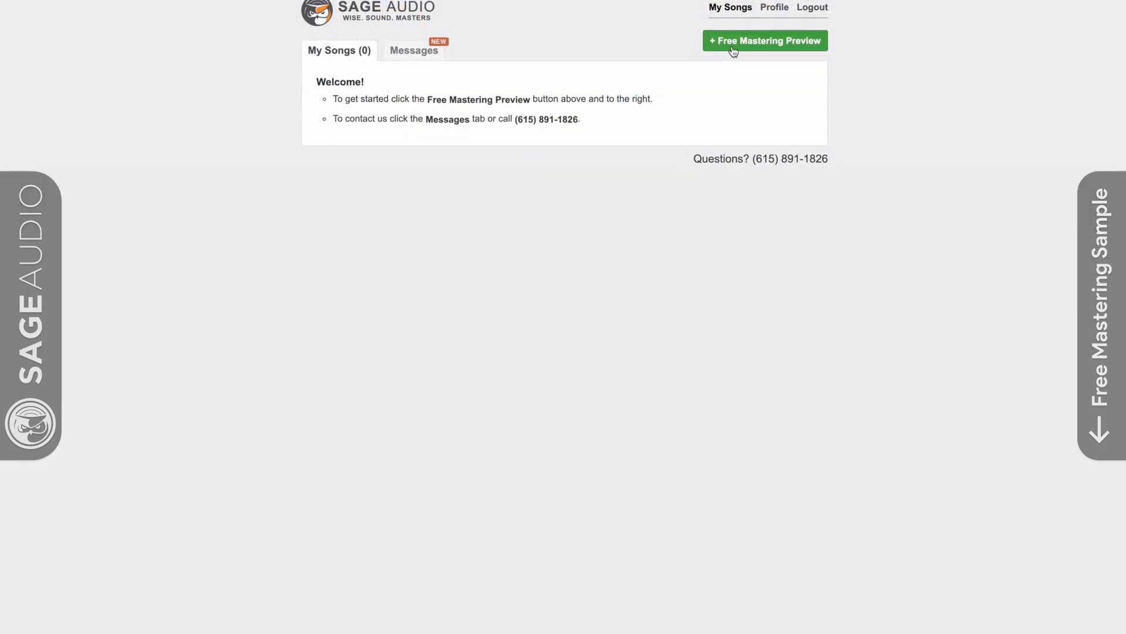
# Start a free stereo mastering preview and enter New Song as the song name, along with the artist name
pyautogui.click(733, 51)
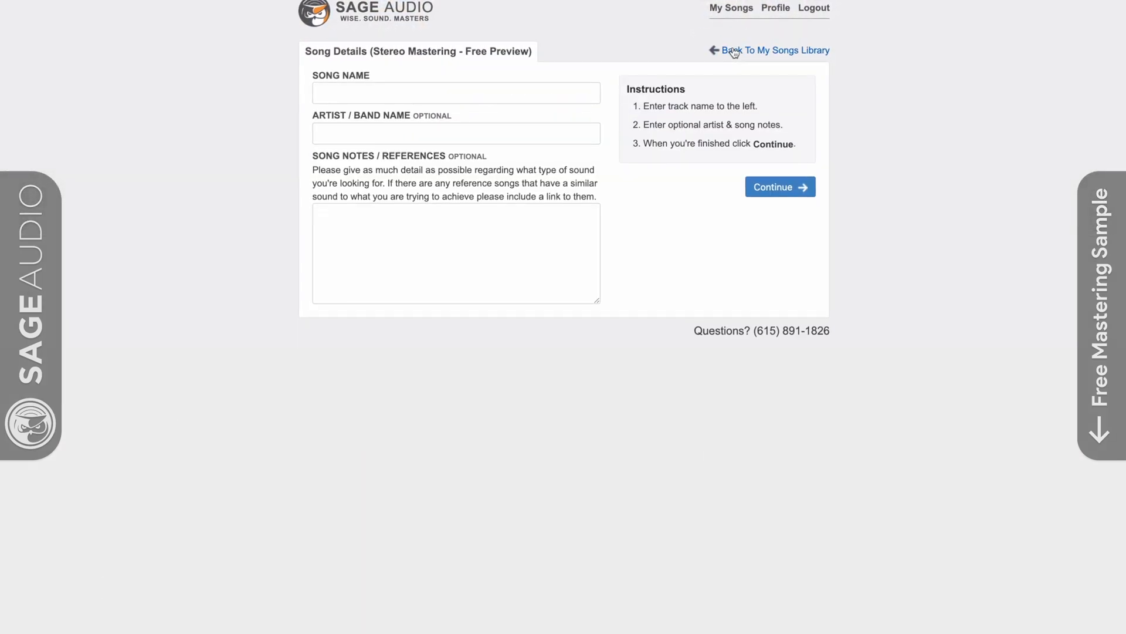
pyautogui.click(561, 101)
pyautogui.write('N')
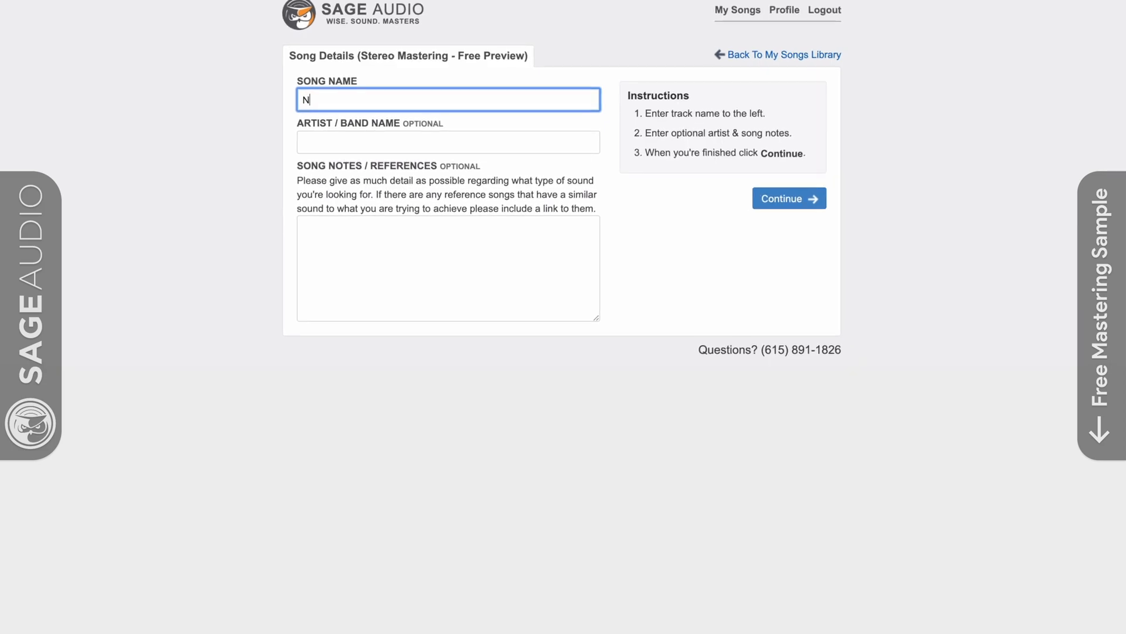
pyautogui.write('ew Song')
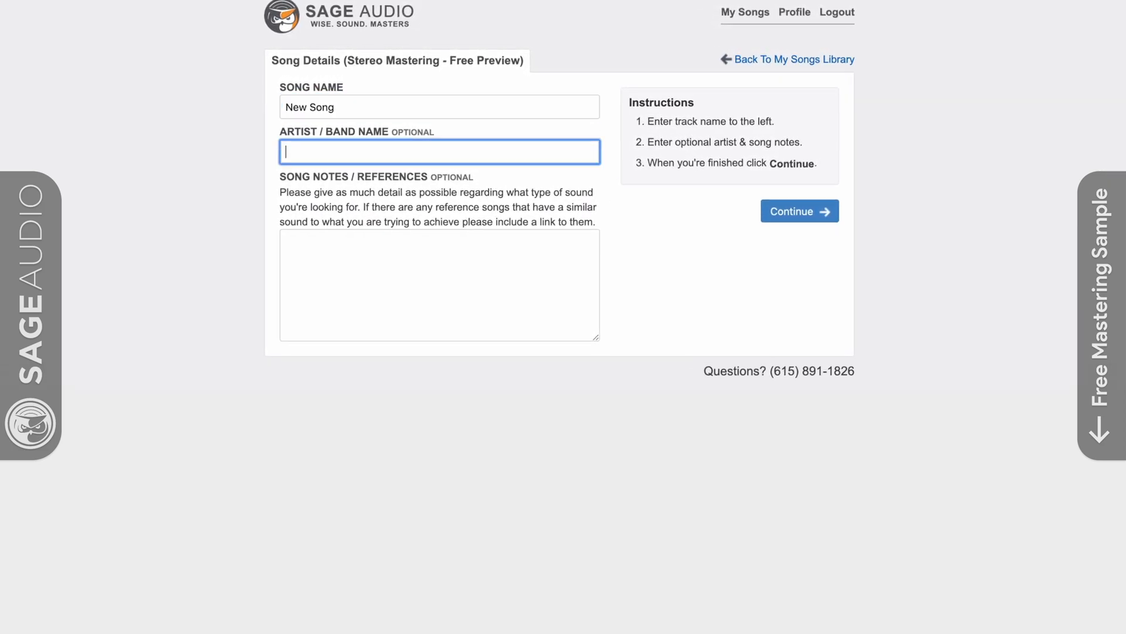
pyautogui.write('Ni')
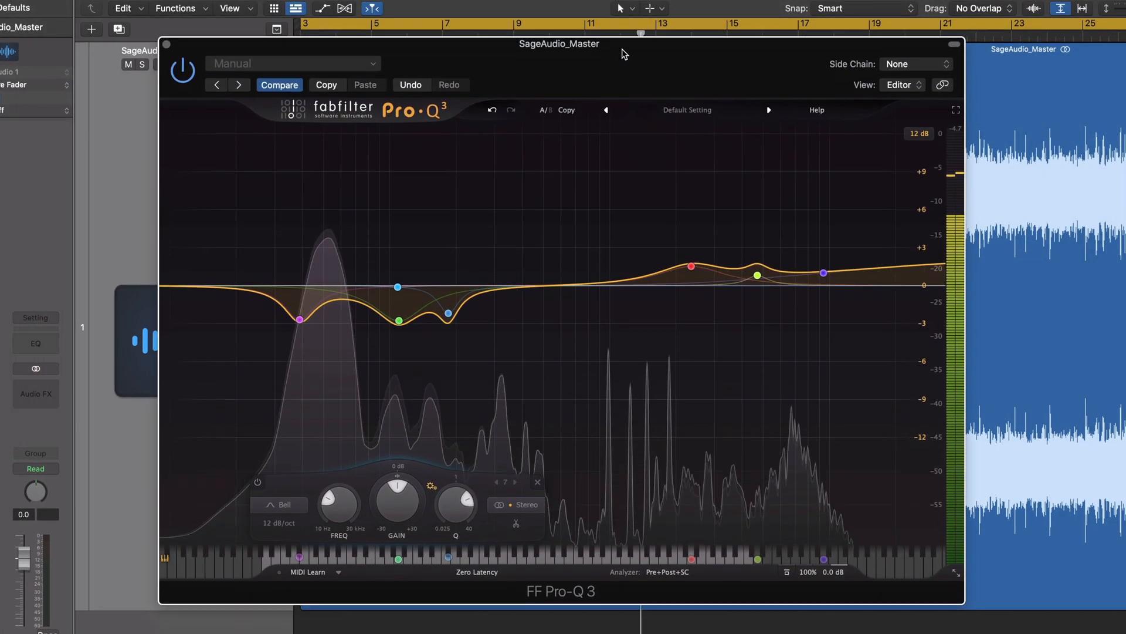
# In FabFilter Pro-Q 3, adjust the low-frequency cuts as a group and raise the high-frequency boosts, with the 2314 Hz band at about +1.84 dB
pyautogui.moveTo(269, 213); pyautogui.dragTo(491, 376)
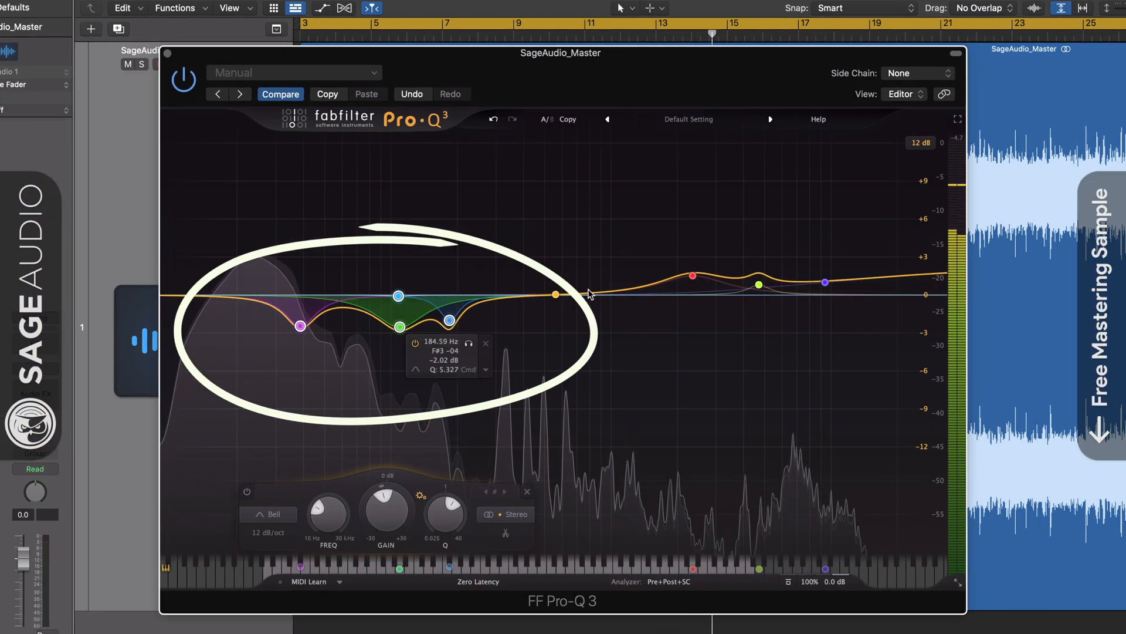
pyautogui.moveTo(648, 227); pyautogui.dragTo(908, 317)
pyautogui.moveTo(692, 277); pyautogui.dragTo(691, 271)
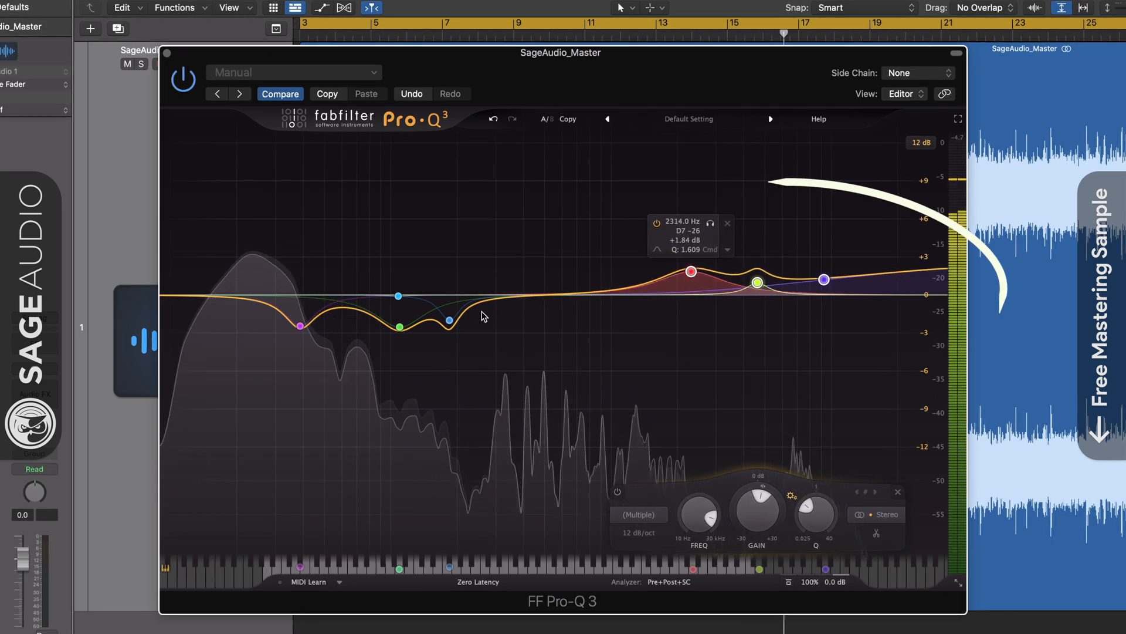
# Delete the nearly flat band near 108 Hz and readjust the low cuts and high boosts as groups, with the 109.93 Hz cut at about -2.98 dB
pyautogui.click(399, 296)
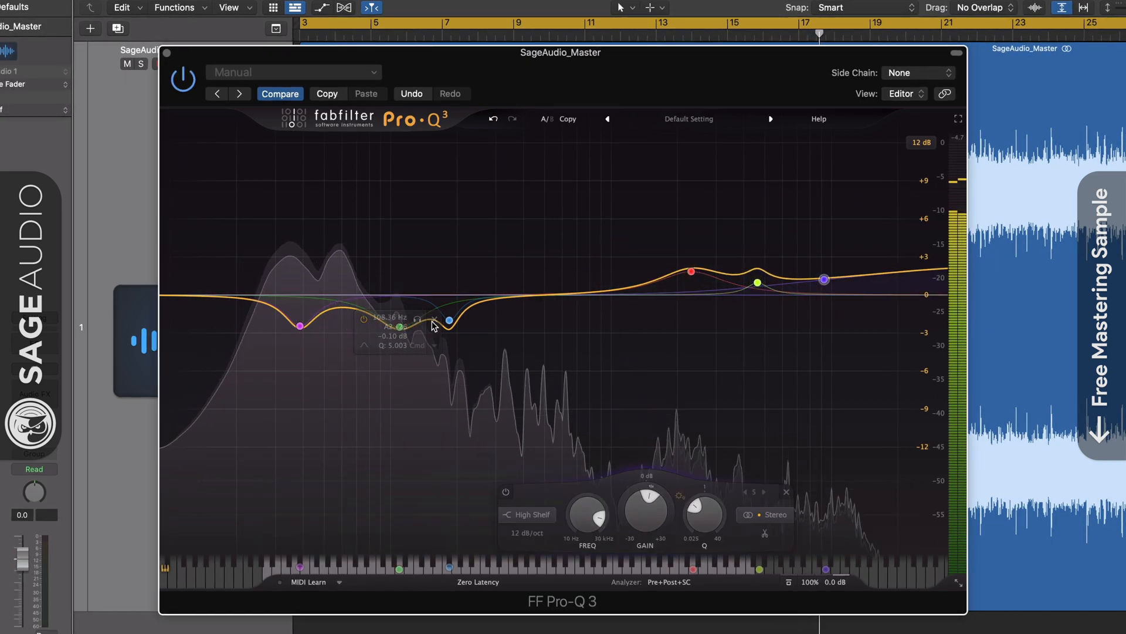
pyautogui.moveTo(215, 253); pyautogui.dragTo(581, 378)
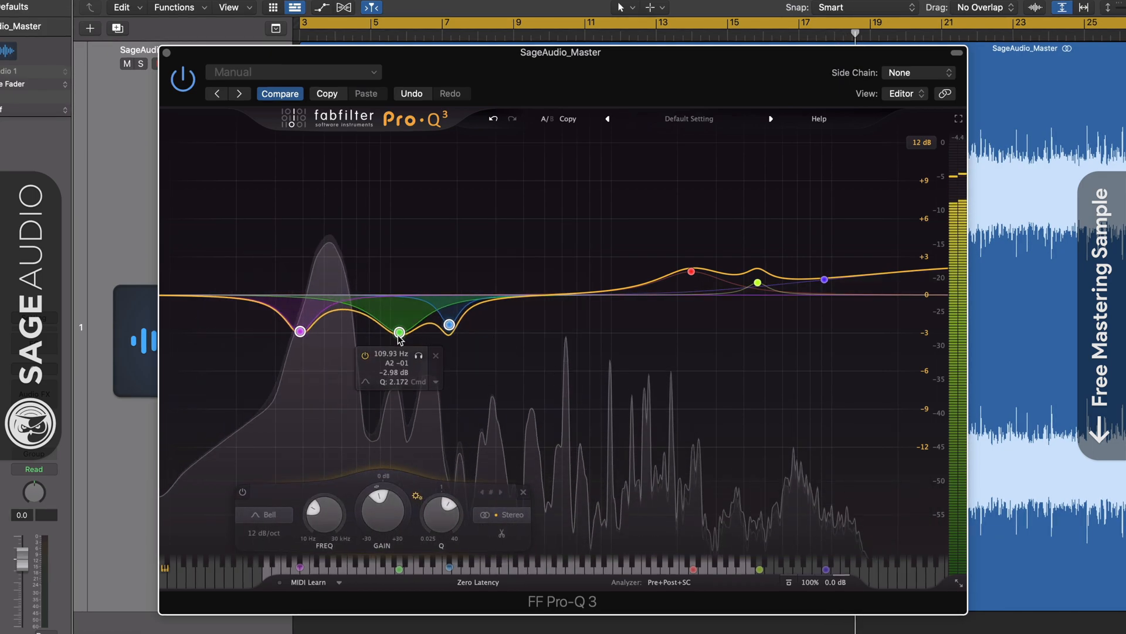
pyautogui.moveTo(600, 224); pyautogui.dragTo(856, 384)
pyautogui.moveTo(693, 271); pyautogui.dragTo(691, 272)
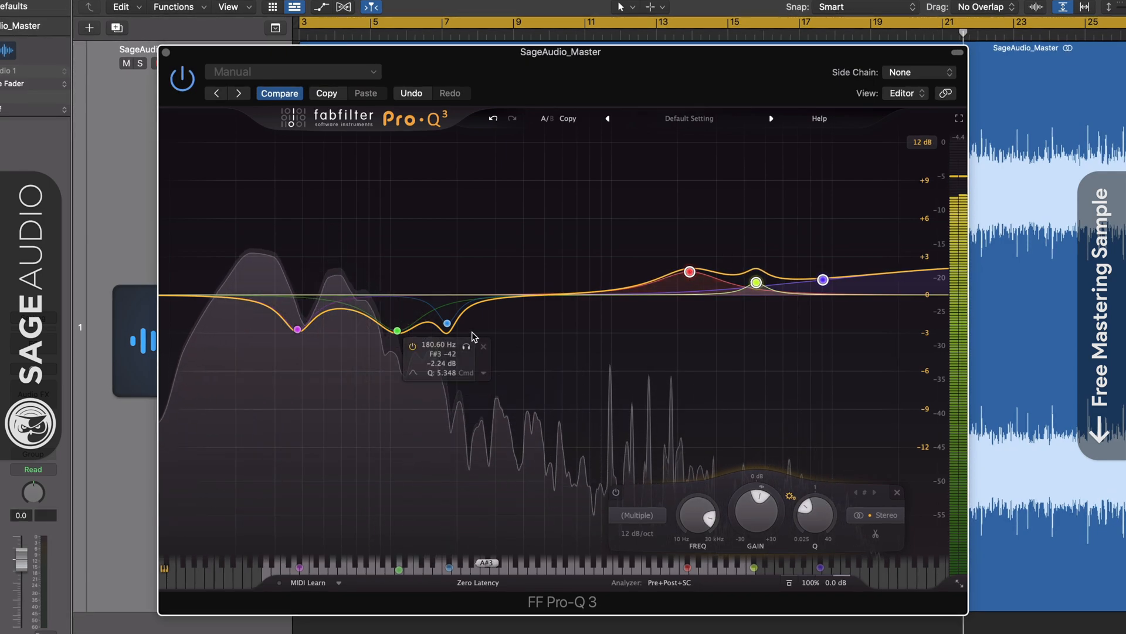
# Move the highest of the three low-frequency cuts to about 203 Hz with a gain of about -1.84 dB
pyautogui.moveTo(448, 325); pyautogui.dragTo(457, 418)
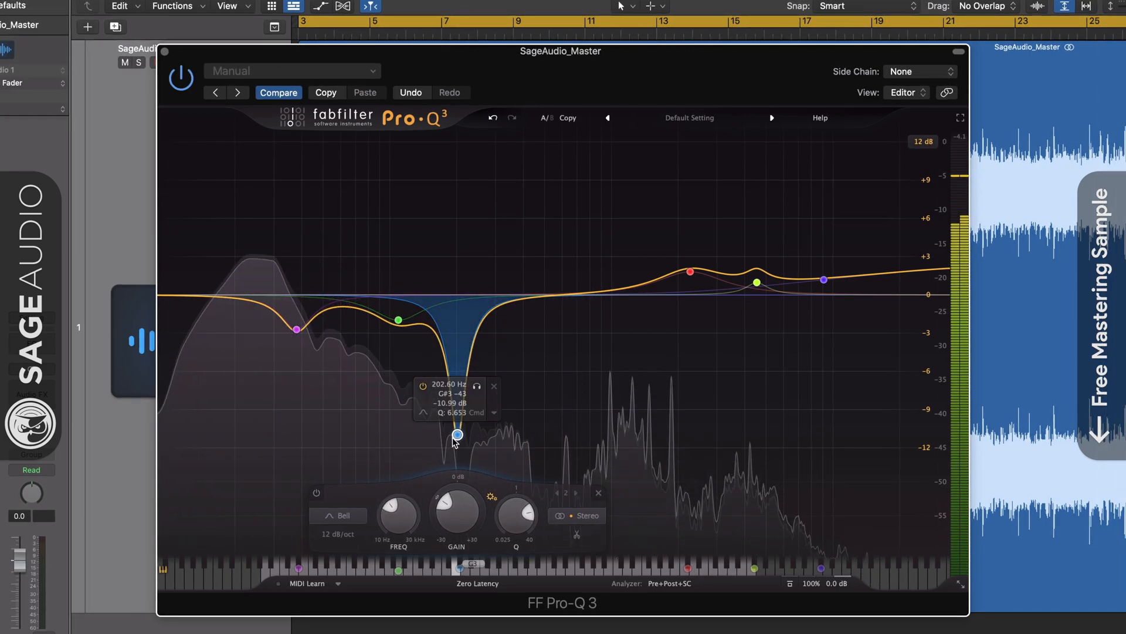
pyautogui.moveTo(459, 357); pyautogui.dragTo(456, 315)
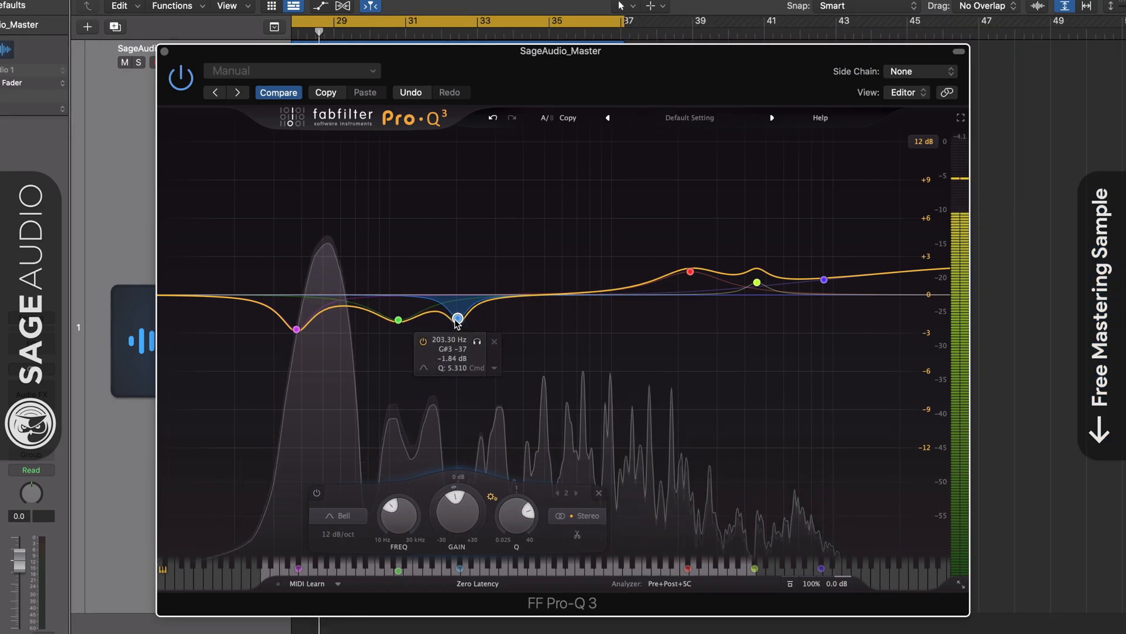
# Shift the broad high-mid boost upward in frequency and set the narrow boost beside it to about 4561 Hz at +1.03 dB
pyautogui.click(690, 271)
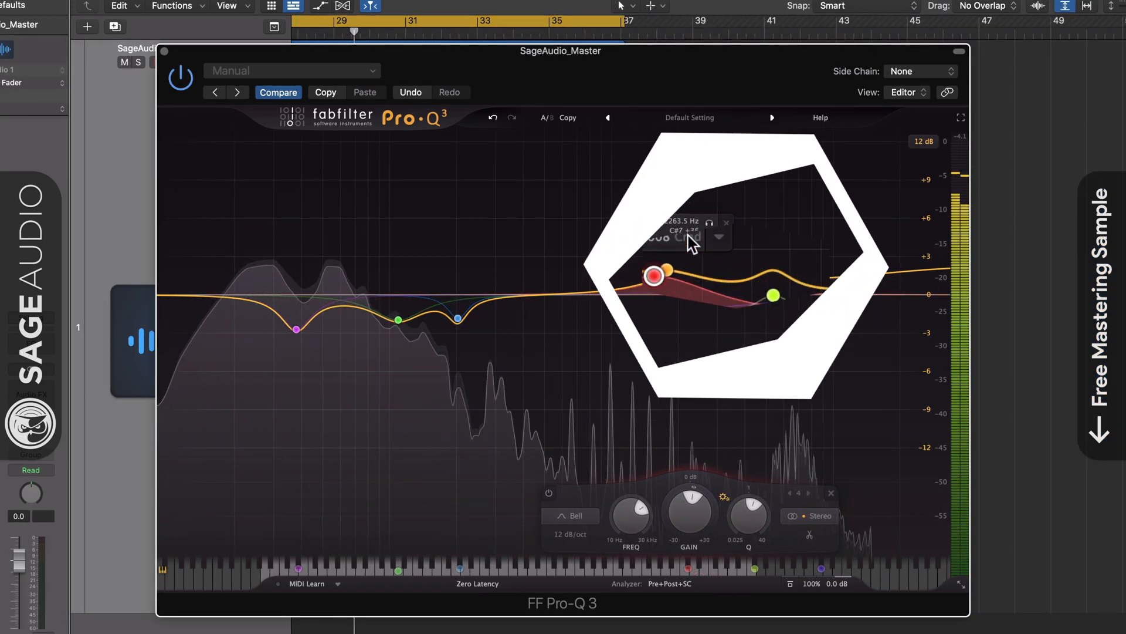
pyautogui.click(710, 223)
pyautogui.moveTo(713, 189); pyautogui.dragTo(715, 189)
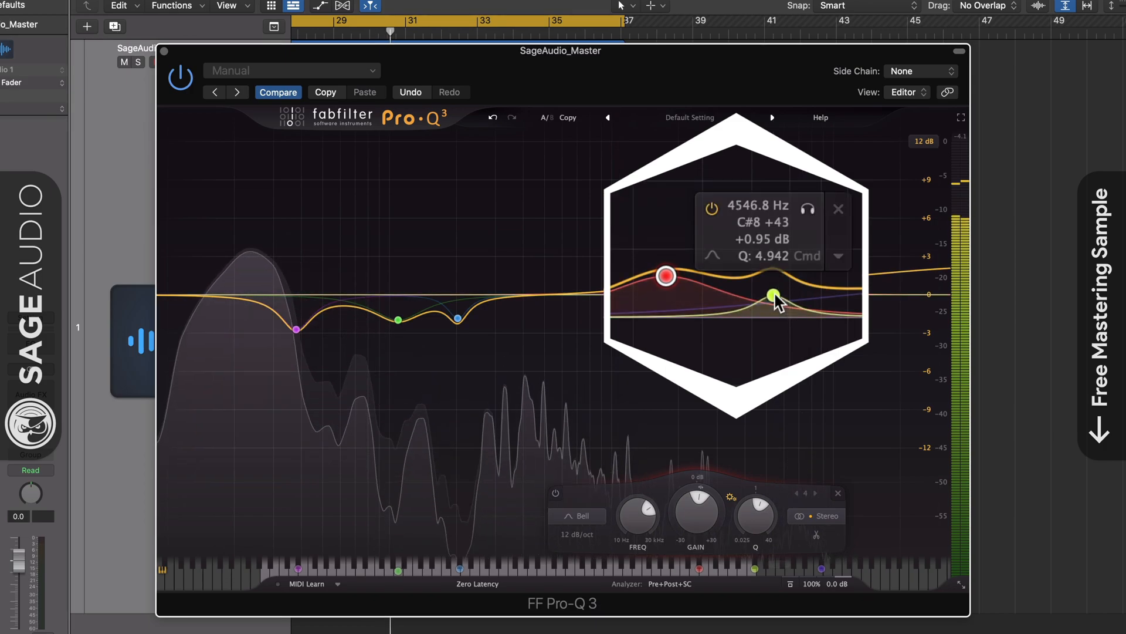
pyautogui.moveTo(777, 292)
pyautogui.mouseDown()
pyautogui.moveTo(747, 290)
pyautogui.moveTo(764, 294)
pyautogui.mouseUp()
pyautogui.moveTo(794, 206); pyautogui.dragTo(780, 210)
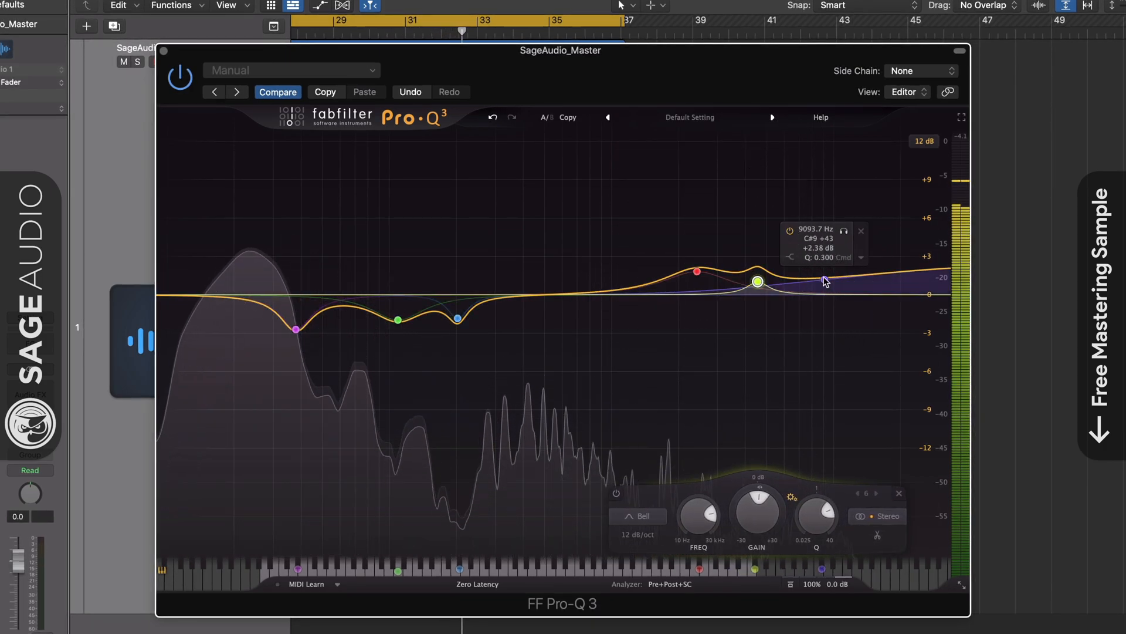
# Retune the high shelf and set the broad high-mid boost to about 2410 Hz at +1.61 dB
pyautogui.moveTo(823, 280); pyautogui.dragTo(828, 274)
pyautogui.moveTo(697, 271)
pyautogui.mouseDown()
pyautogui.moveTo(697, 287)
pyautogui.moveTo(694, 268)
pyautogui.moveTo(694, 278)
pyautogui.mouseUp()
pyautogui.moveTo(829, 275)
pyautogui.mouseDown()
pyautogui.moveTo(826, 218)
pyautogui.moveTo(818, 279)
pyautogui.mouseUp()
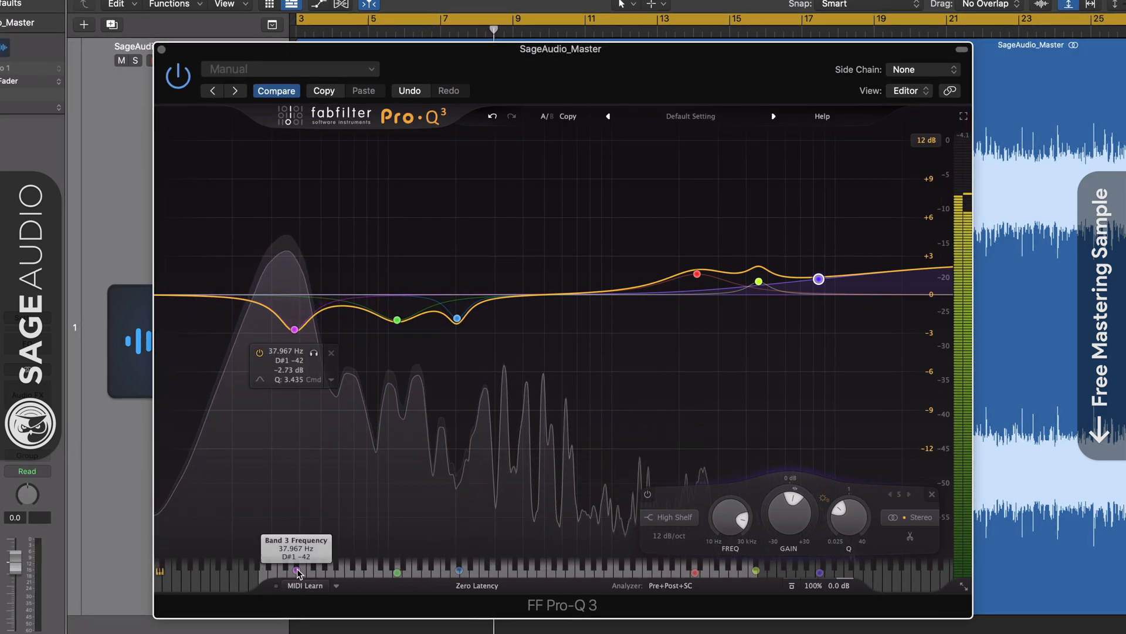
# Snap band 3 to the note D#1 at 38.891 Hz on the piano display and move band 1 to a lower note
pyautogui.moveTo(299, 573); pyautogui.dragTo(294, 573)
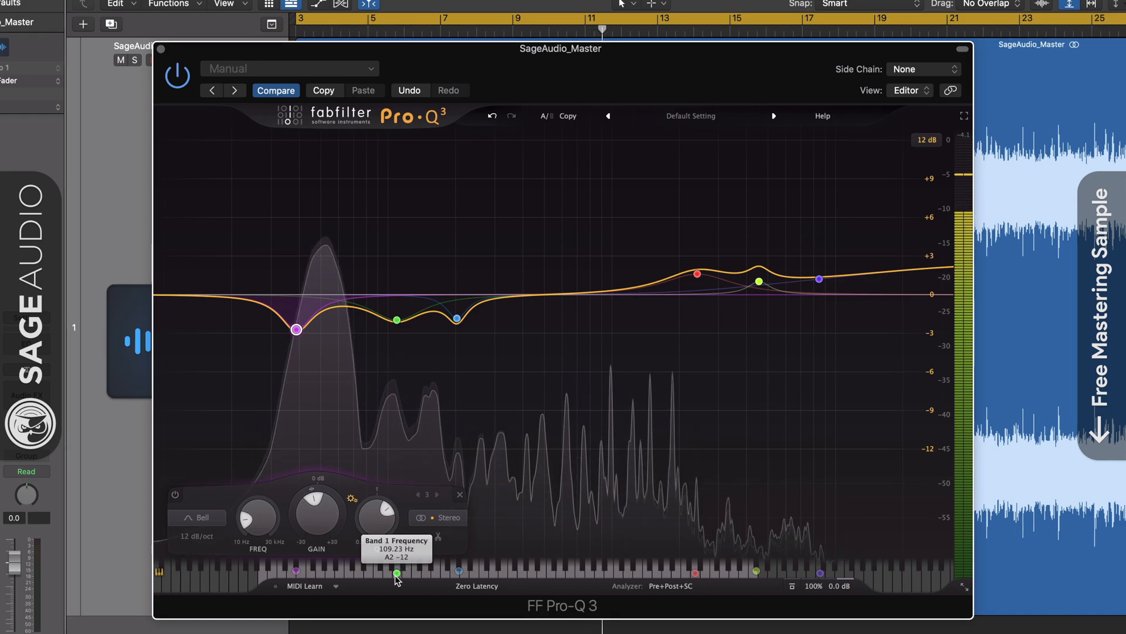
pyautogui.moveTo(397, 579); pyautogui.dragTo(362, 578)
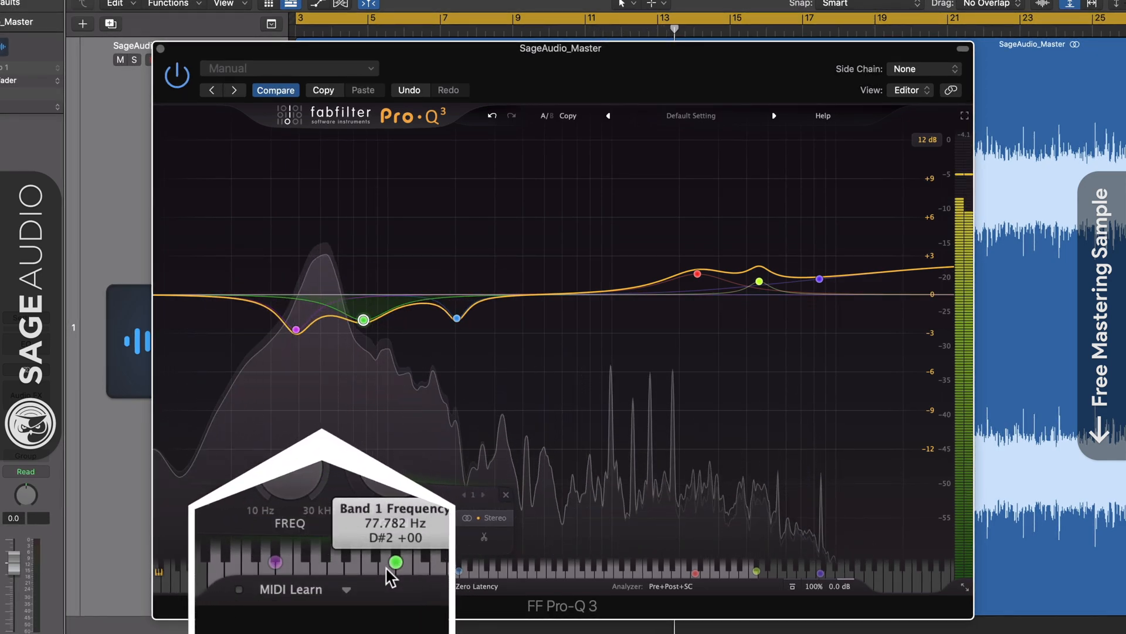
pyautogui.click(276, 565)
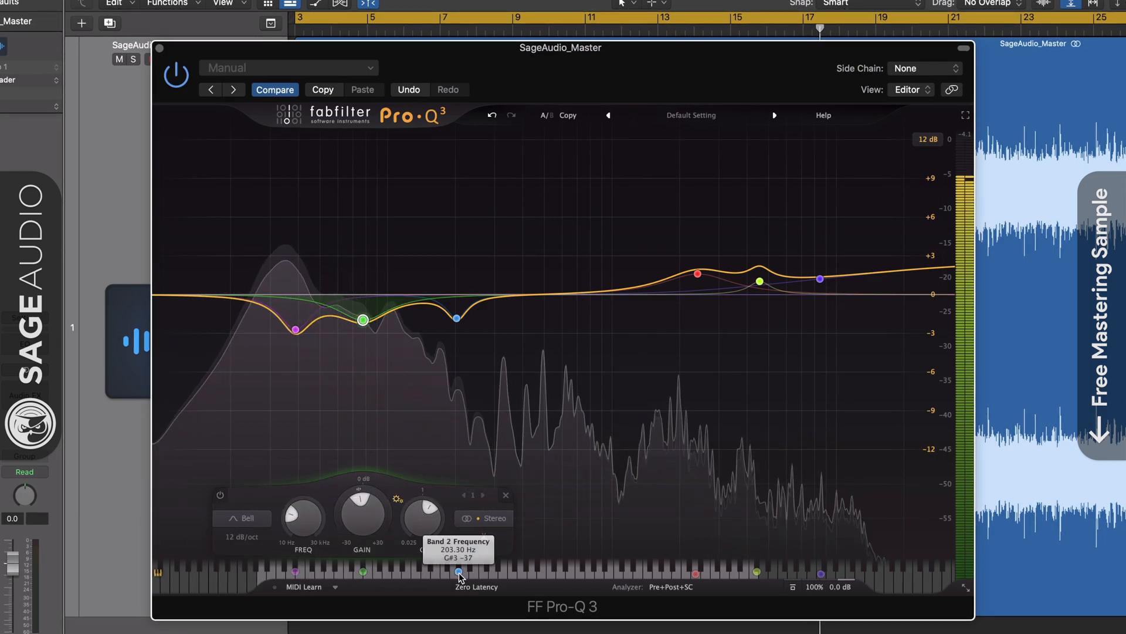
# Align band 2 with G#3 at 207.65 Hz and band 1 with F#2 at 92.499 Hz on the piano display
pyautogui.moveTo(459, 574); pyautogui.dragTo(291, 574)
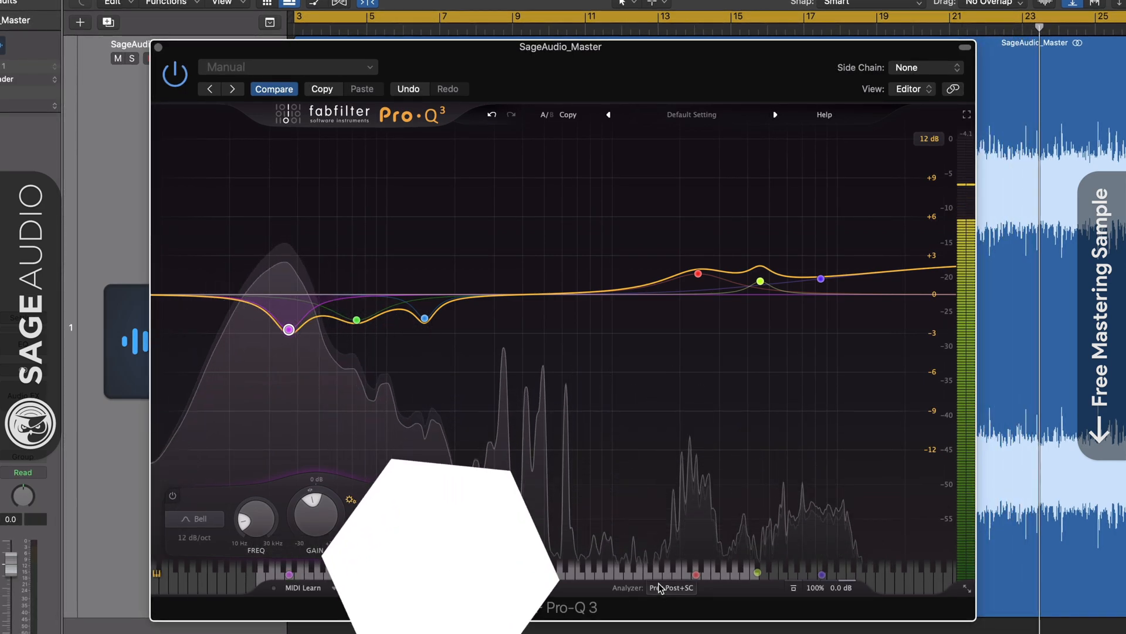
pyautogui.moveTo(413, 580); pyautogui.dragTo(466, 581)
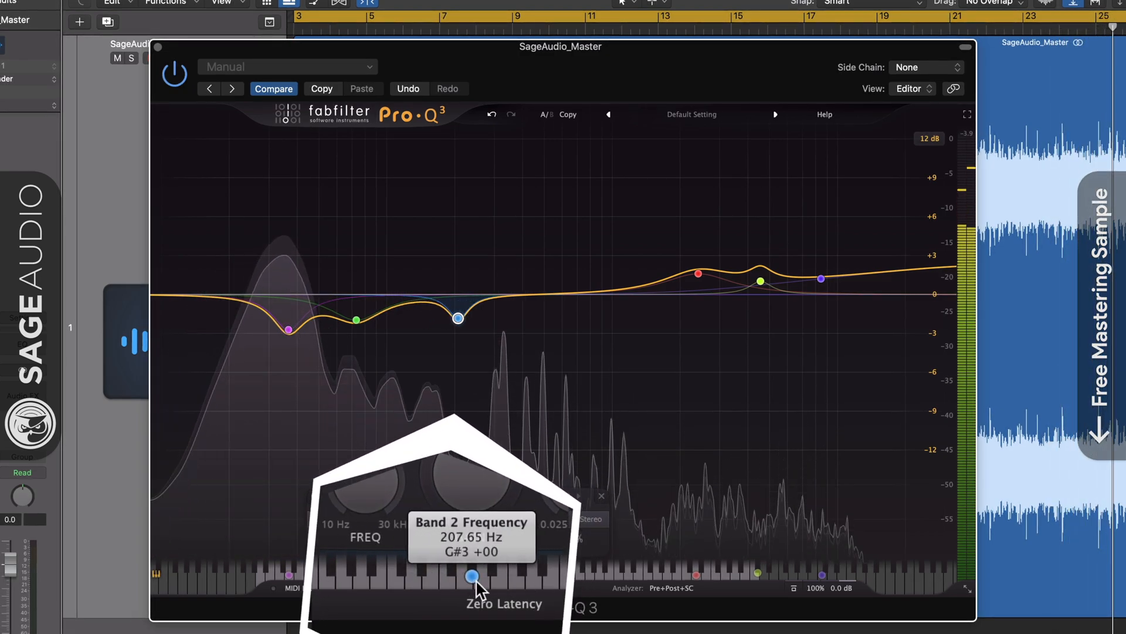
pyautogui.moveTo(356, 574); pyautogui.dragTo(380, 577)
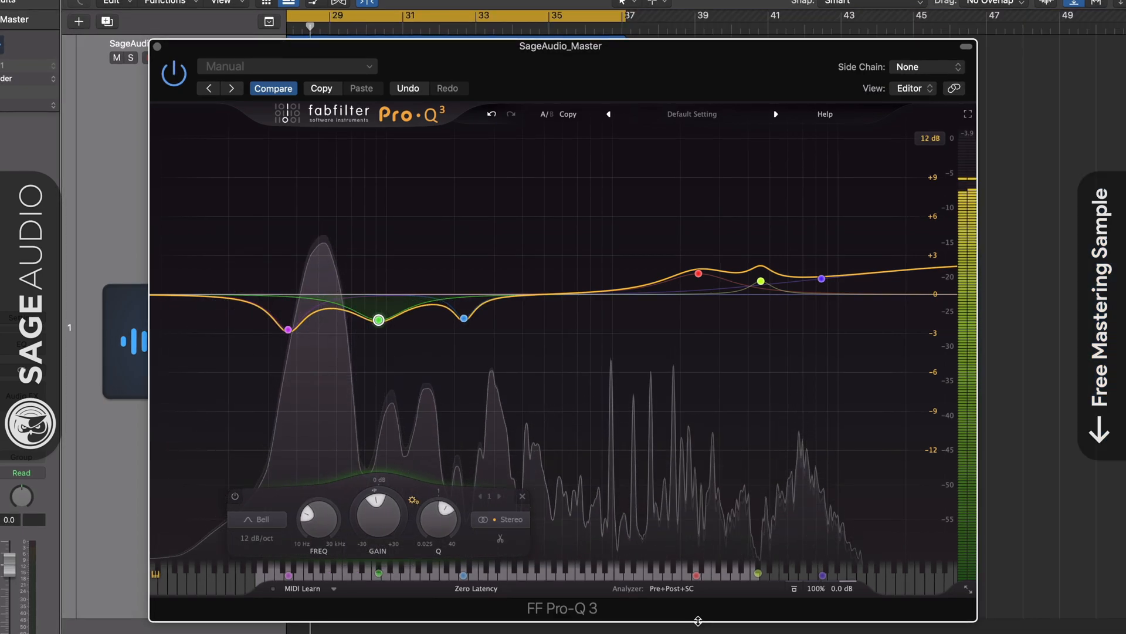
# Fine-tune the three high-frequency boosts, placing the broad high-mid bell at about 2371 Hz with +1.55 dB
pyautogui.click(698, 273)
pyautogui.moveTo(762, 283)
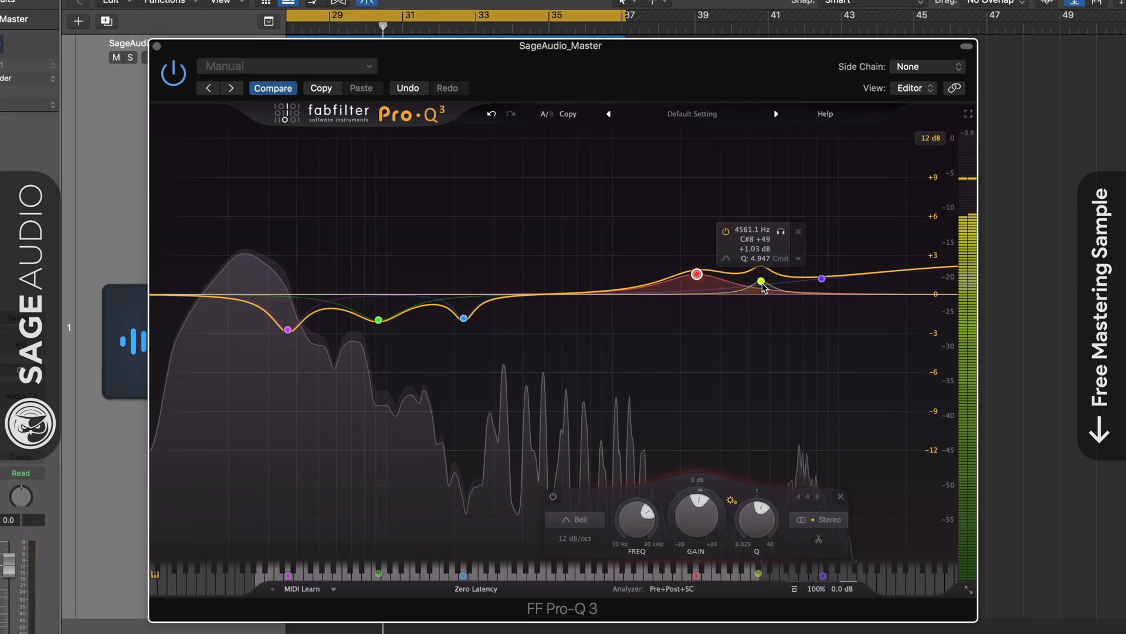
pyautogui.moveTo(761, 283); pyautogui.dragTo(834, 281)
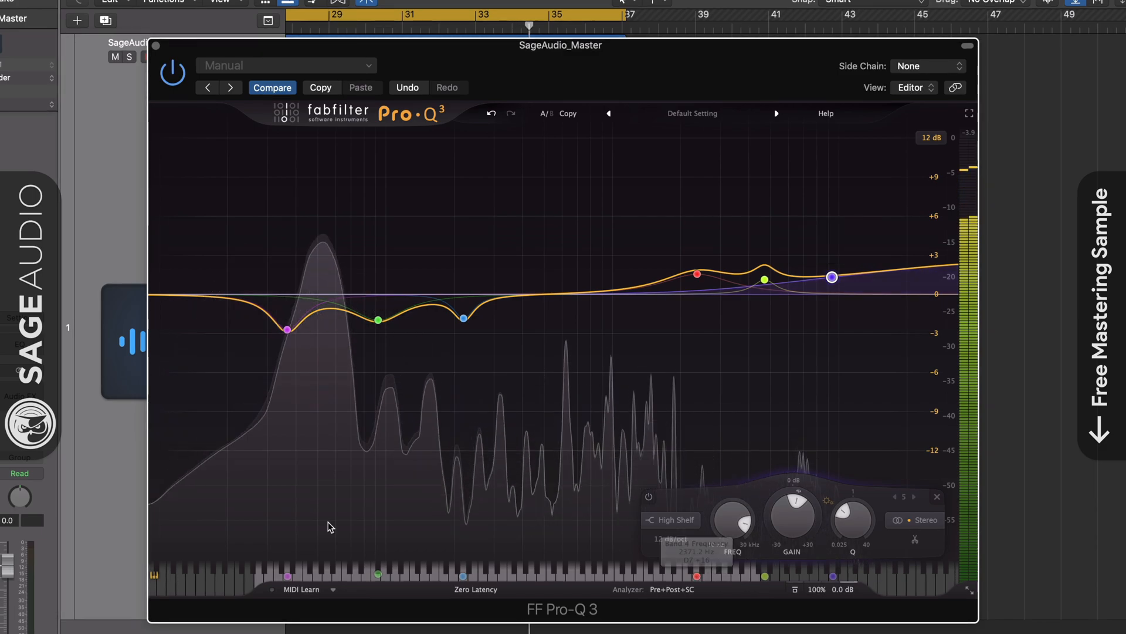
# Bring up the Pro-MB multiband processor to examine its low and high dynamic bands, and close it
pyautogui.click(3, 409)
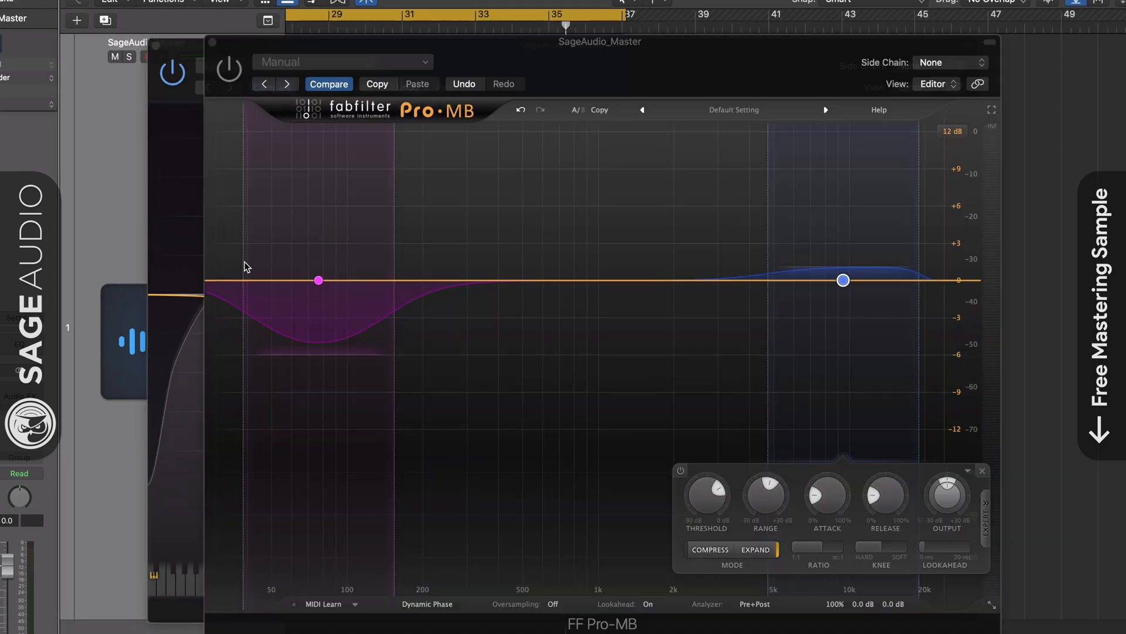
pyautogui.moveTo(513, 51); pyautogui.dragTo(487, 32)
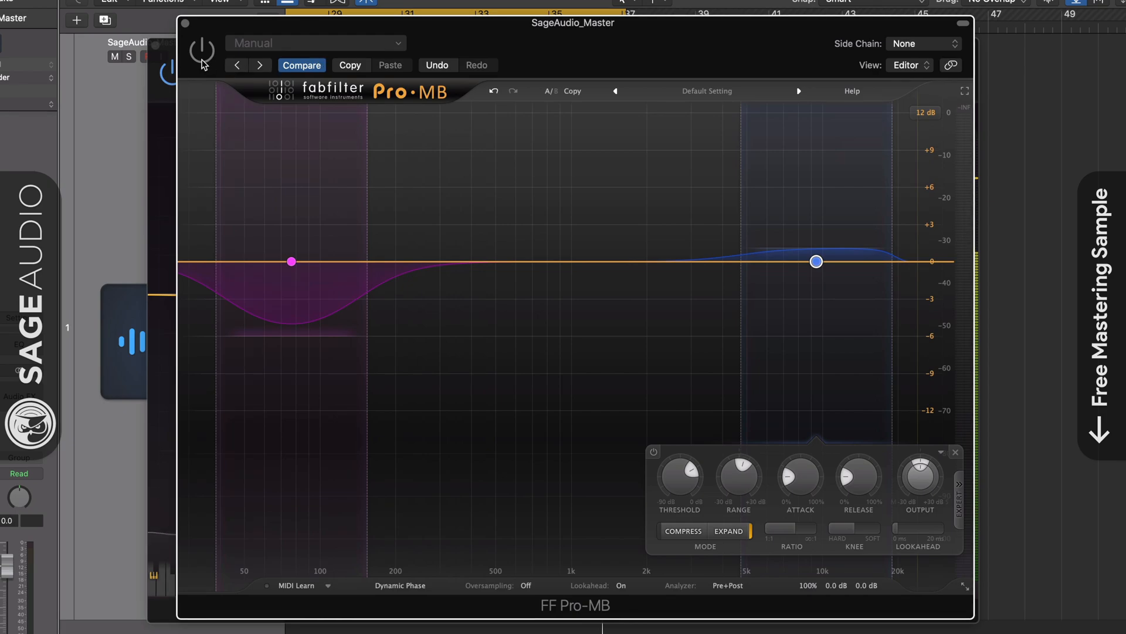
pyautogui.click(202, 59)
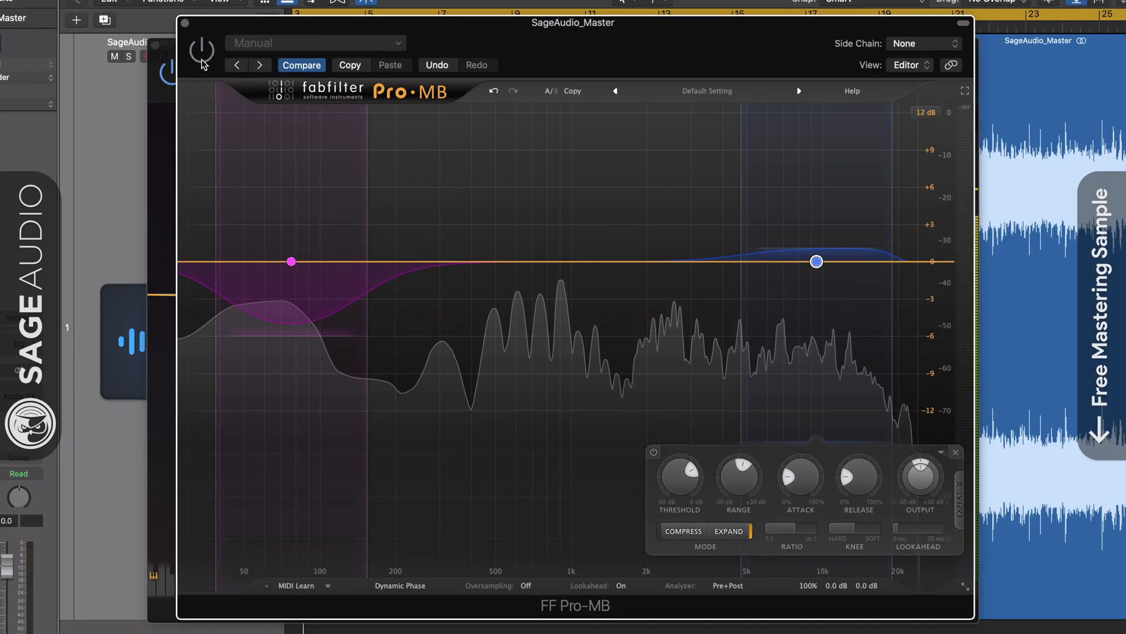
pyautogui.click(185, 23)
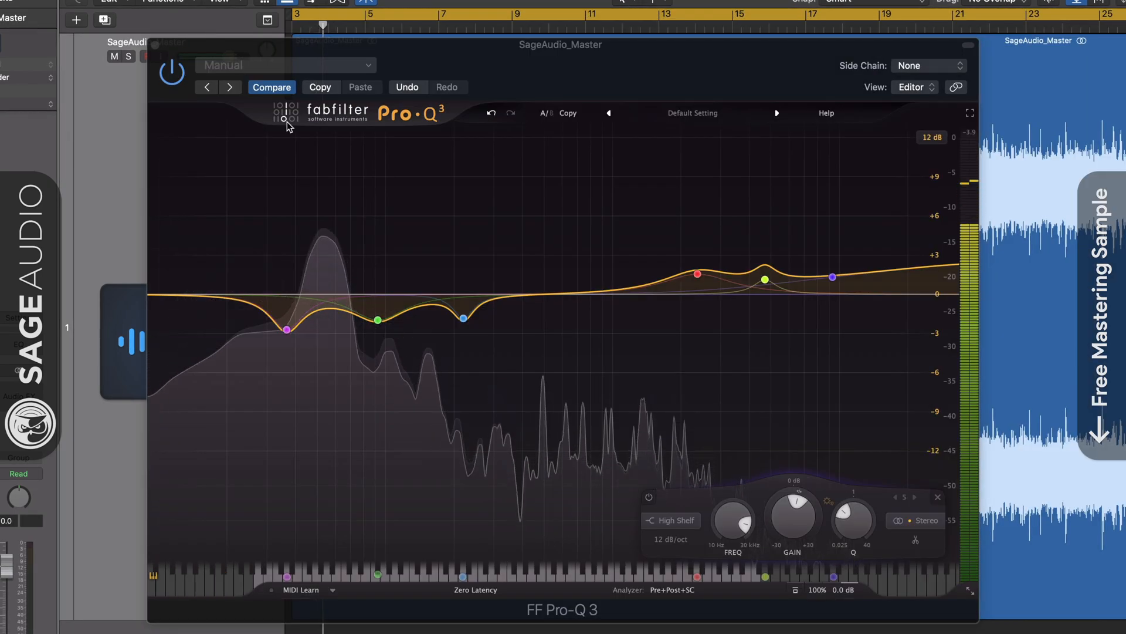
# Make the 2371 Hz boost dynamic and bring up the options for the 92.499 Hz cut
pyautogui.rightClick(694, 282)
pyautogui.click(682, 312)
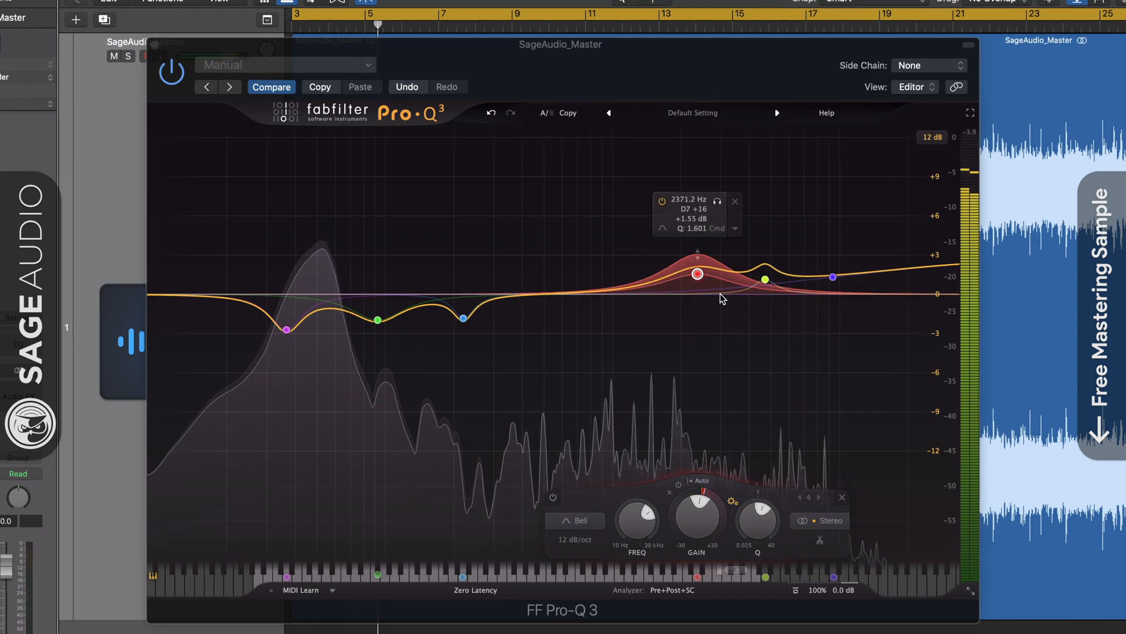
pyautogui.rightClick(377, 320)
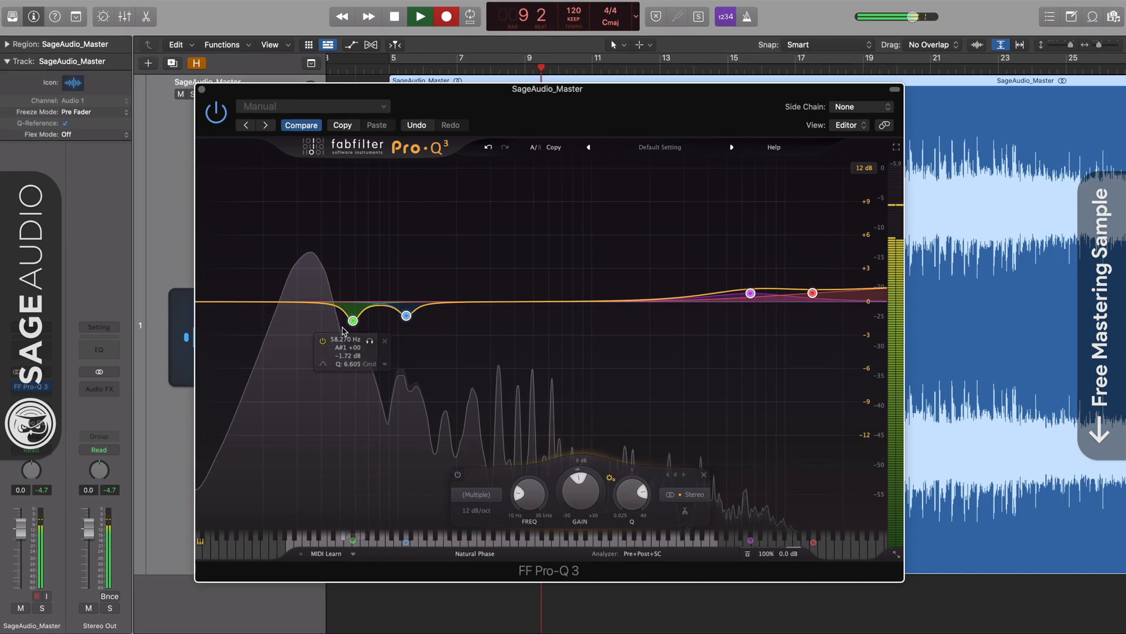
# Solo the 58.270 Hz low-frequency cut band to audition it
pyautogui.click(369, 341)
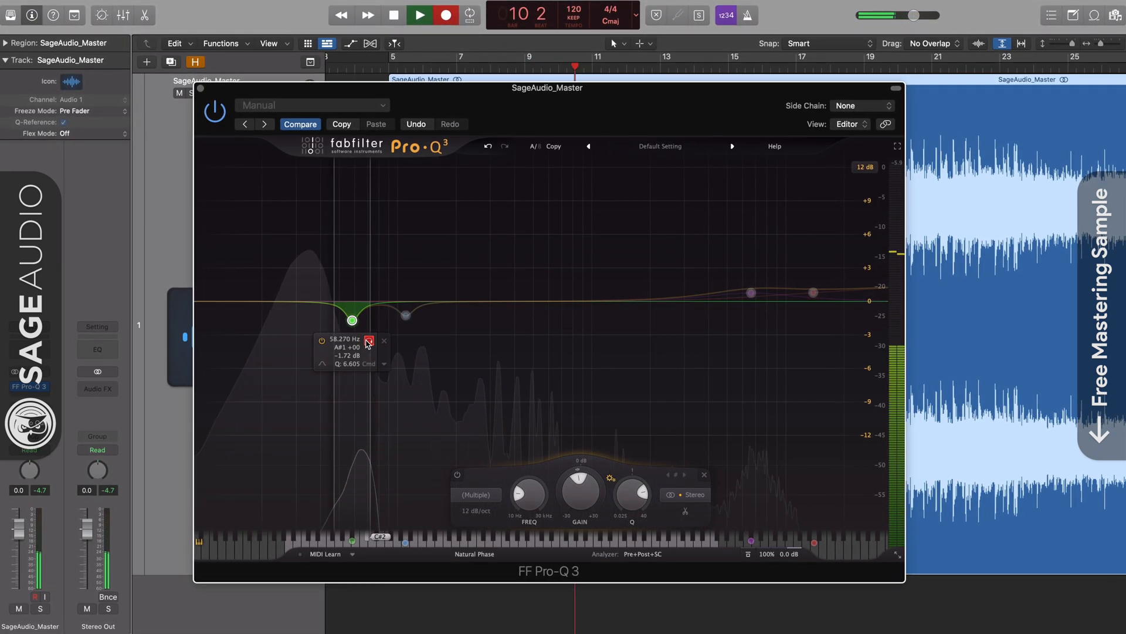
# Turn off the 58.270 Hz band's solo, audition the 110 Hz cut in solo, and make the 110 Hz cut slightly shallower
pyautogui.click(369, 341)
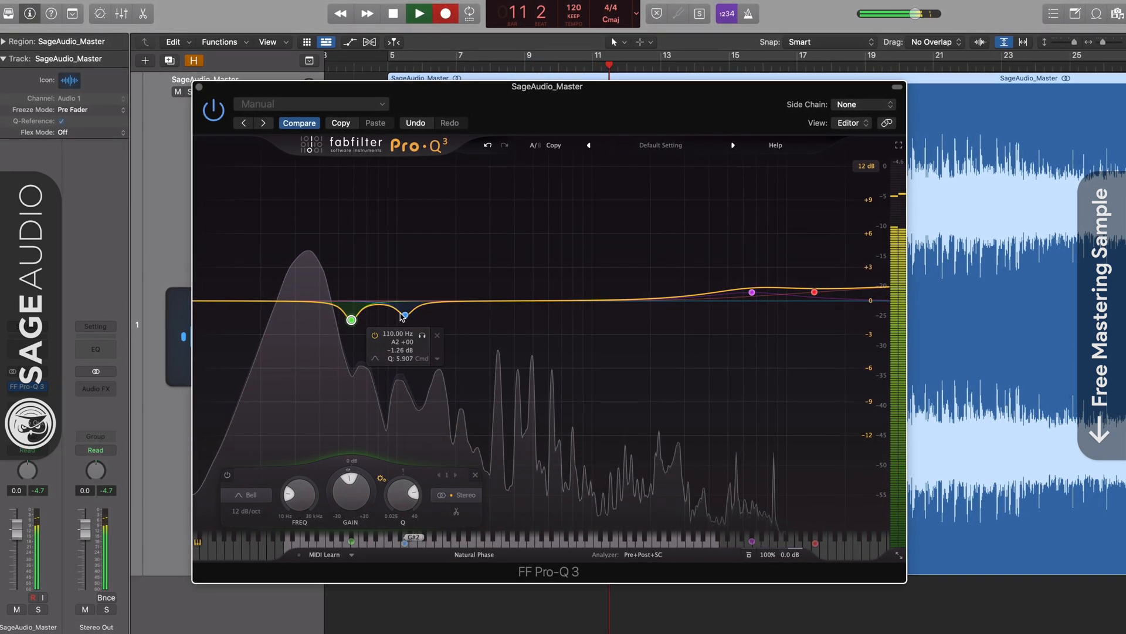
pyautogui.click(405, 316)
pyautogui.click(421, 335)
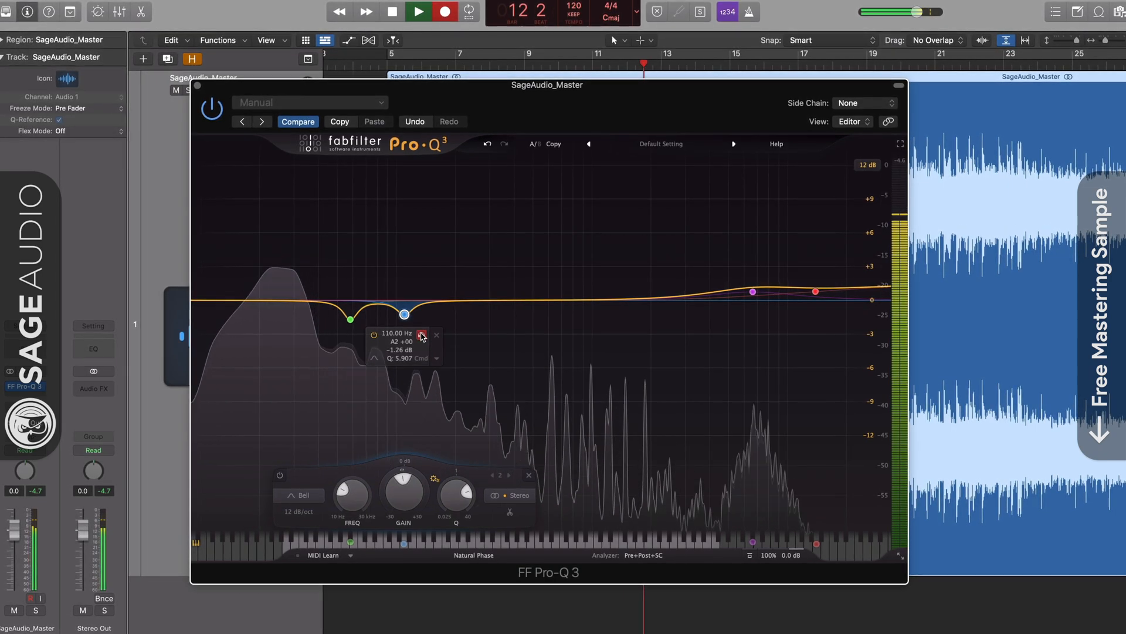
pyautogui.click(422, 336)
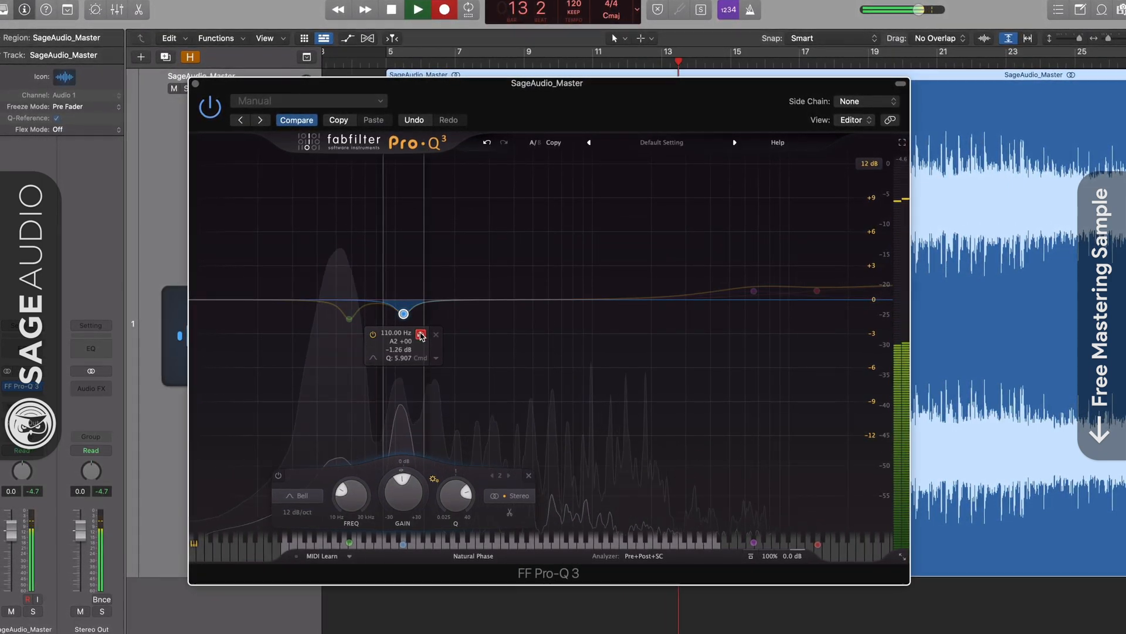
pyautogui.click(421, 335)
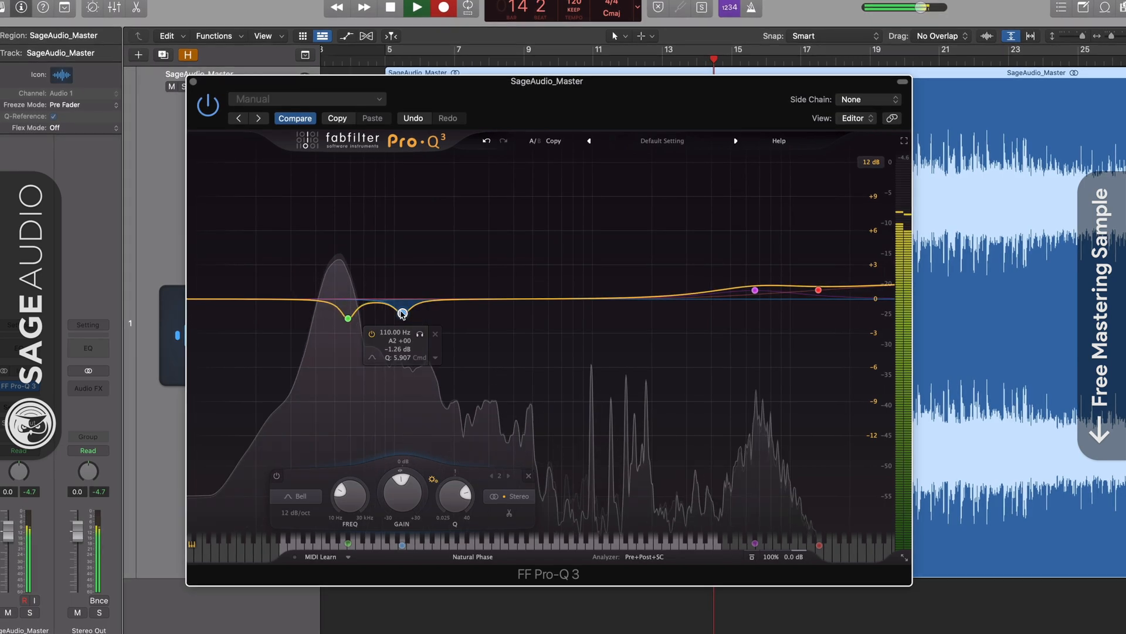
pyautogui.moveTo(402, 313); pyautogui.dragTo(402, 307)
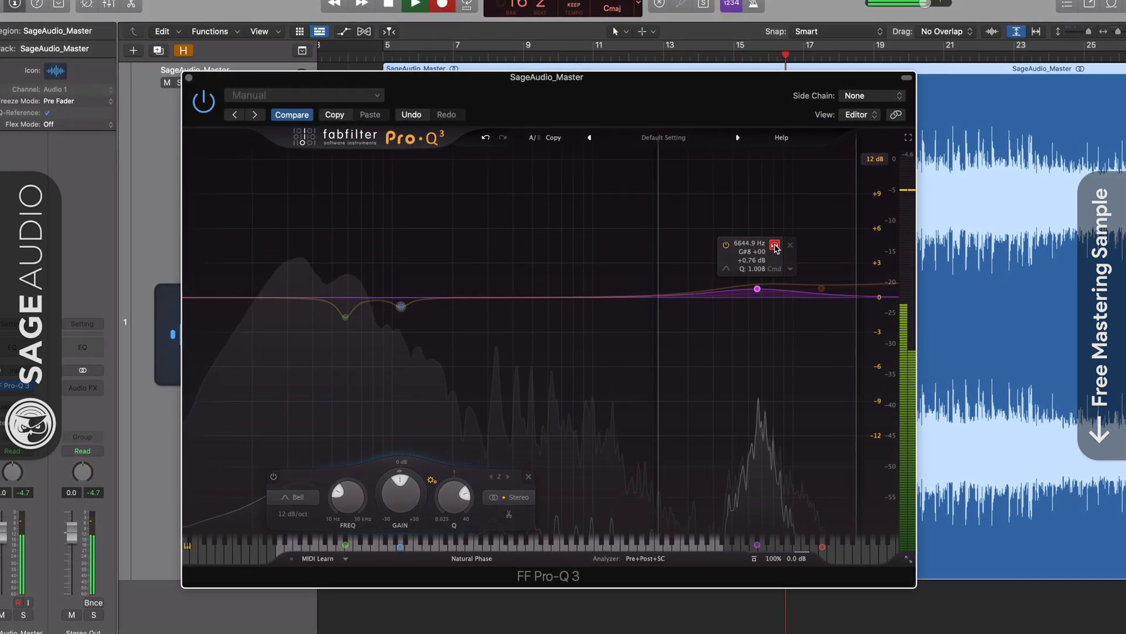
# Audition the high bell near 6634 Hz, then slightly raise the 13905 Hz high shelf and solo it
pyautogui.moveTo(775, 245); pyautogui.dragTo(775, 233)
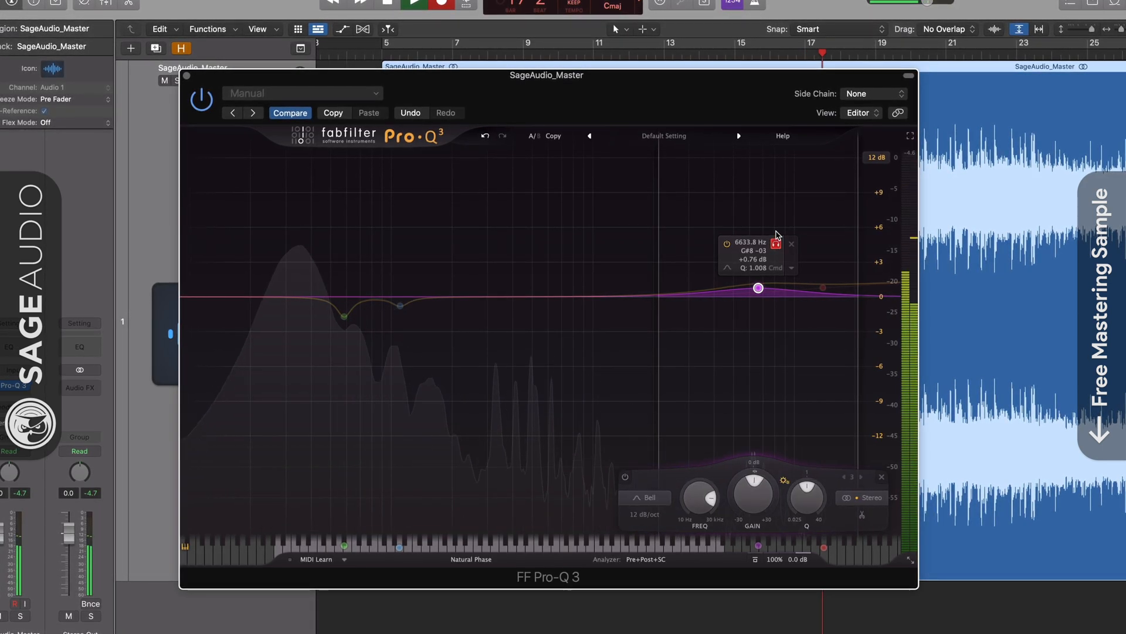
pyautogui.click(776, 242)
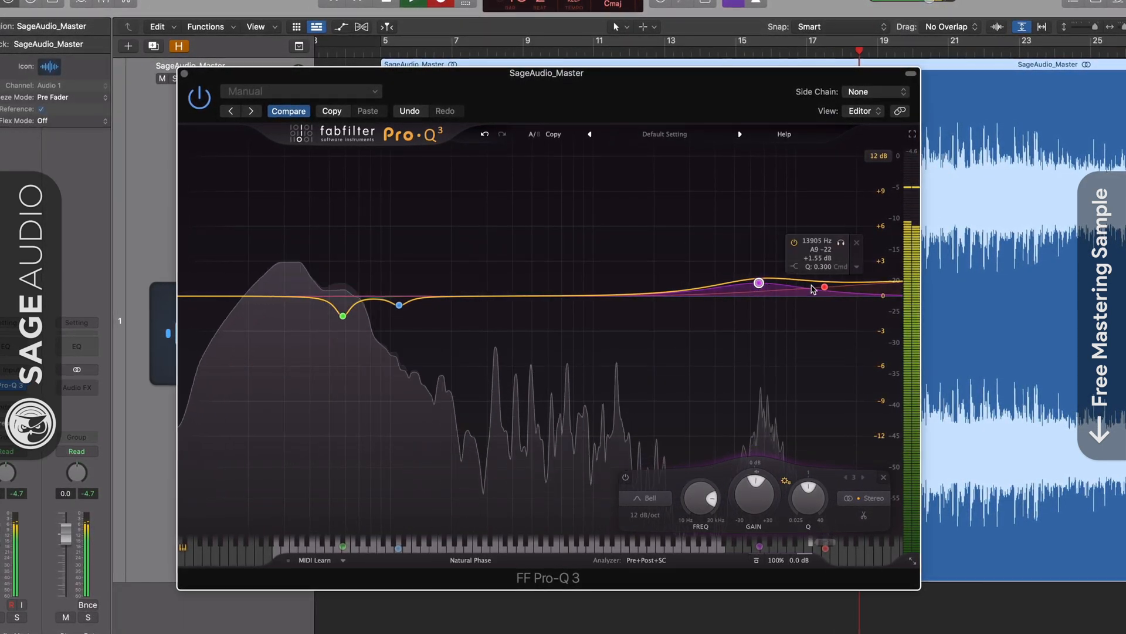
pyautogui.moveTo(824, 286); pyautogui.dragTo(825, 282)
pyautogui.click(841, 237)
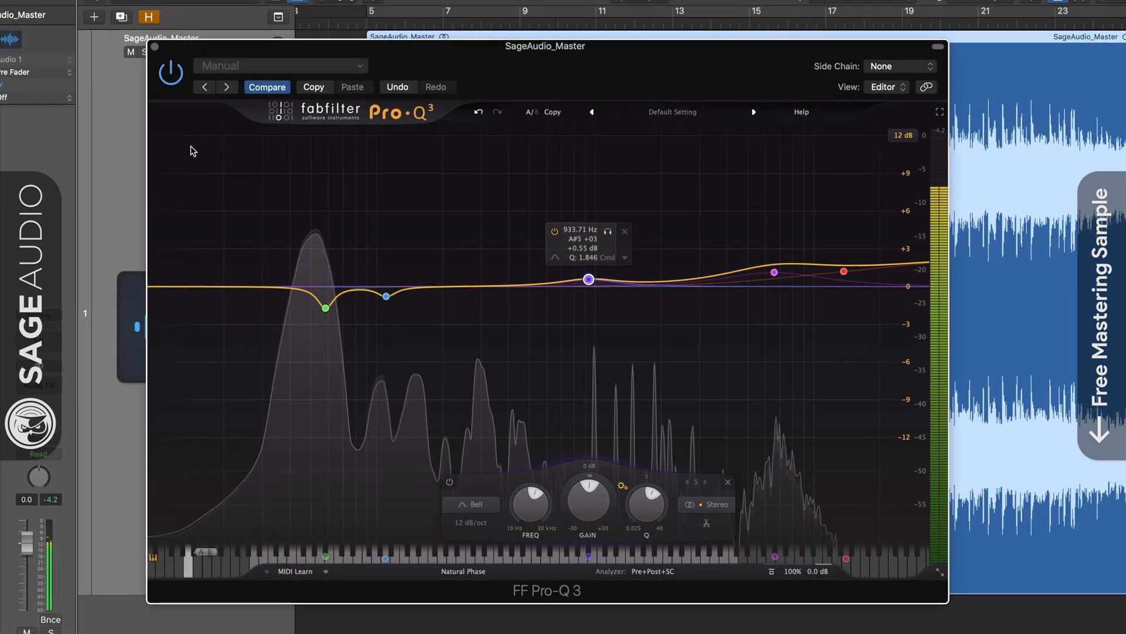
# Select all five EQ bands, make them dynamic, and switch the equalizer's global bypass off
pyautogui.moveTo(190, 150); pyautogui.dragTo(869, 399)
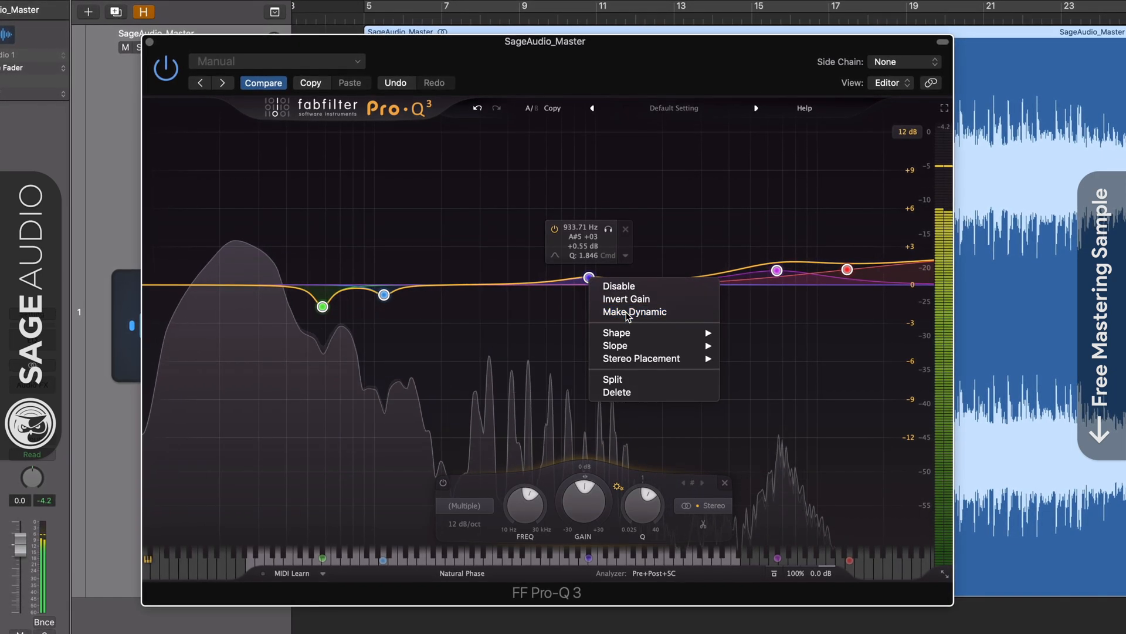
pyautogui.click(628, 314)
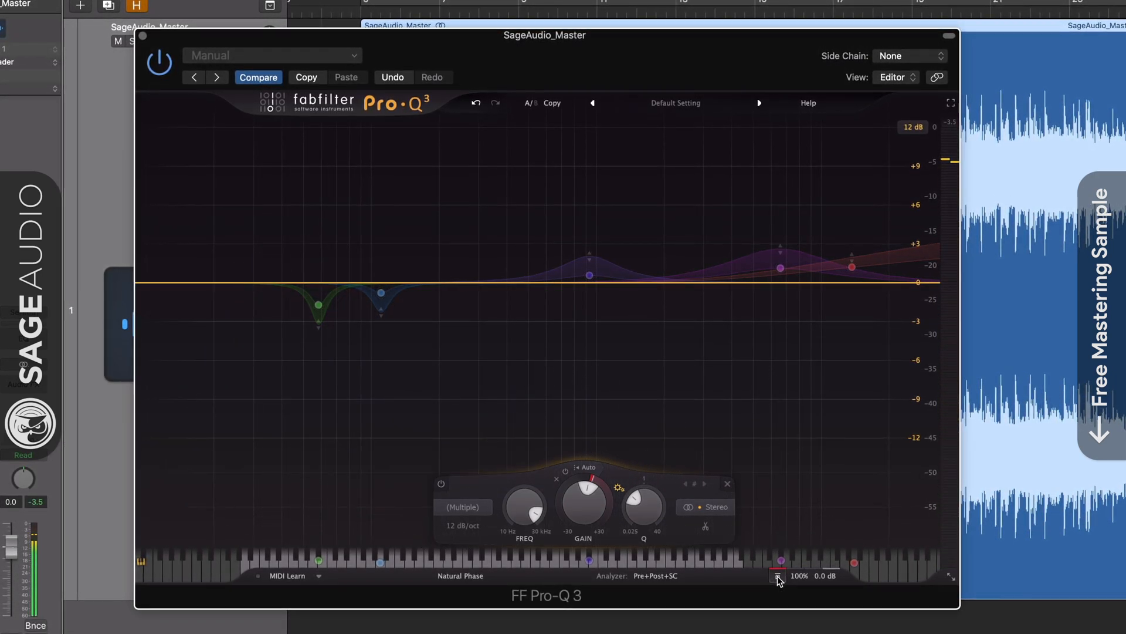
pyautogui.click(779, 577)
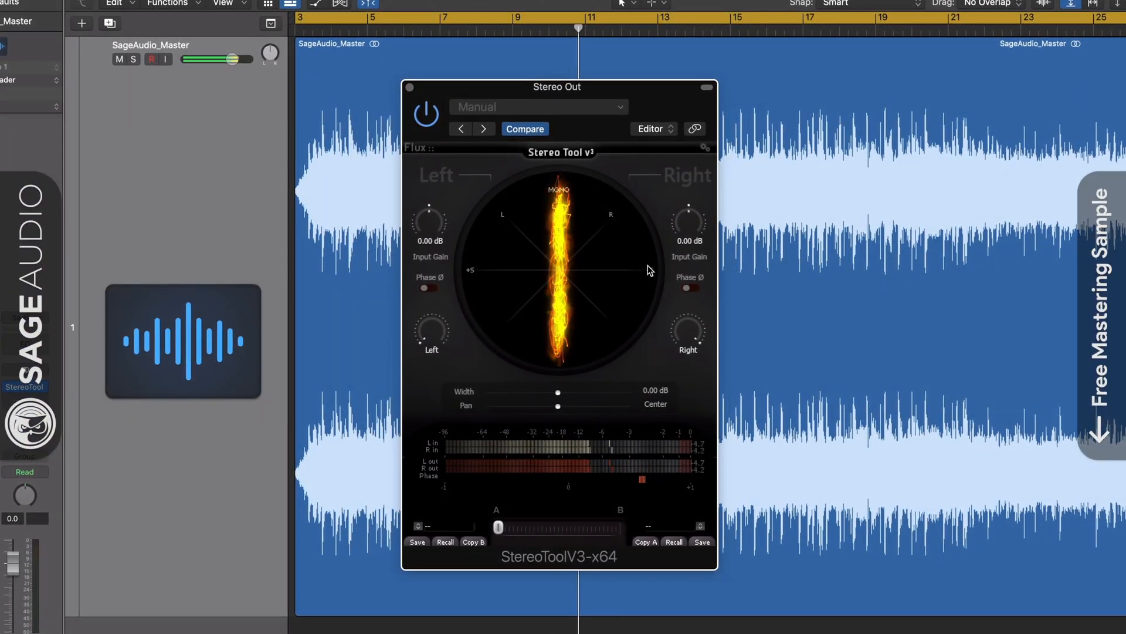
# Flip the right channel's phase in Stereo Tool and restore it, then disable the plugin and close its window
pyautogui.click(689, 288)
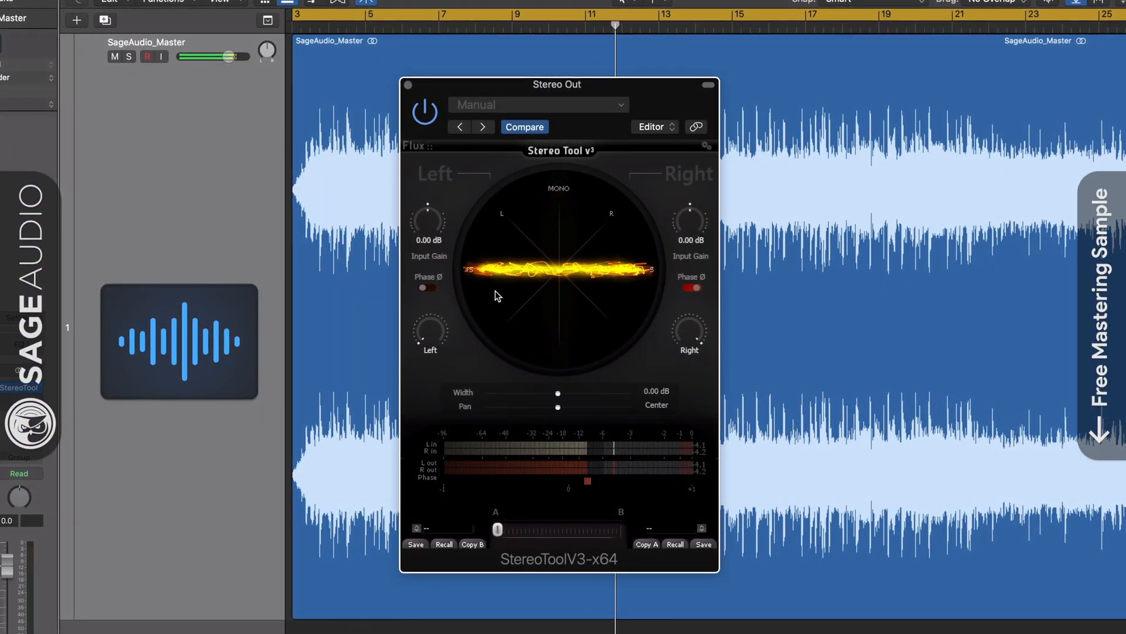
pyautogui.click(690, 288)
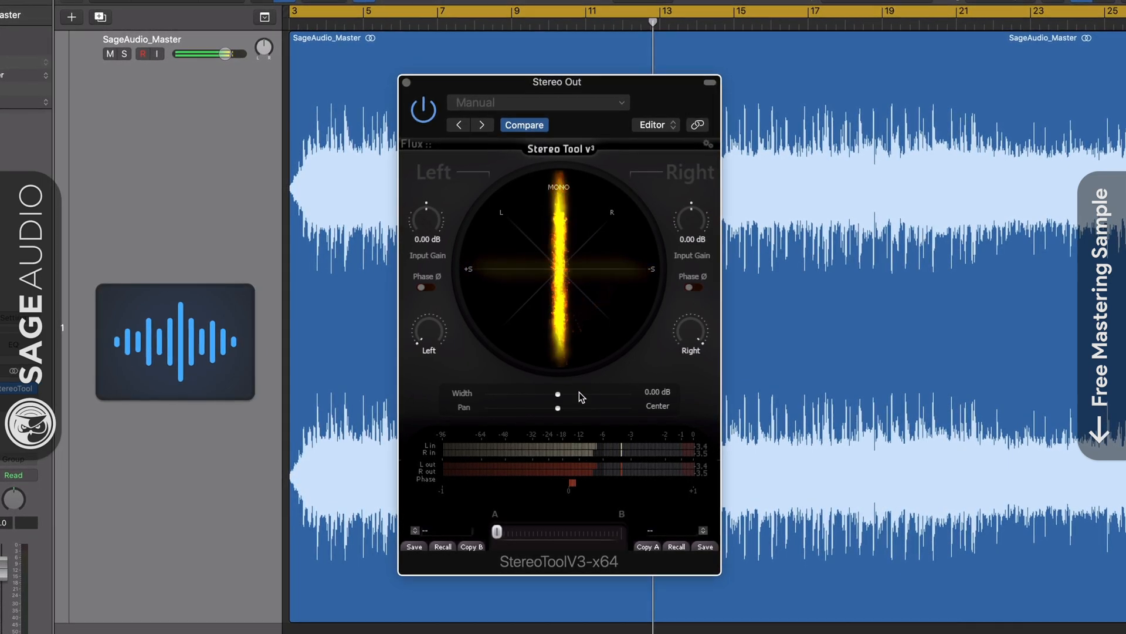
pyautogui.click(422, 109)
pyautogui.click(406, 82)
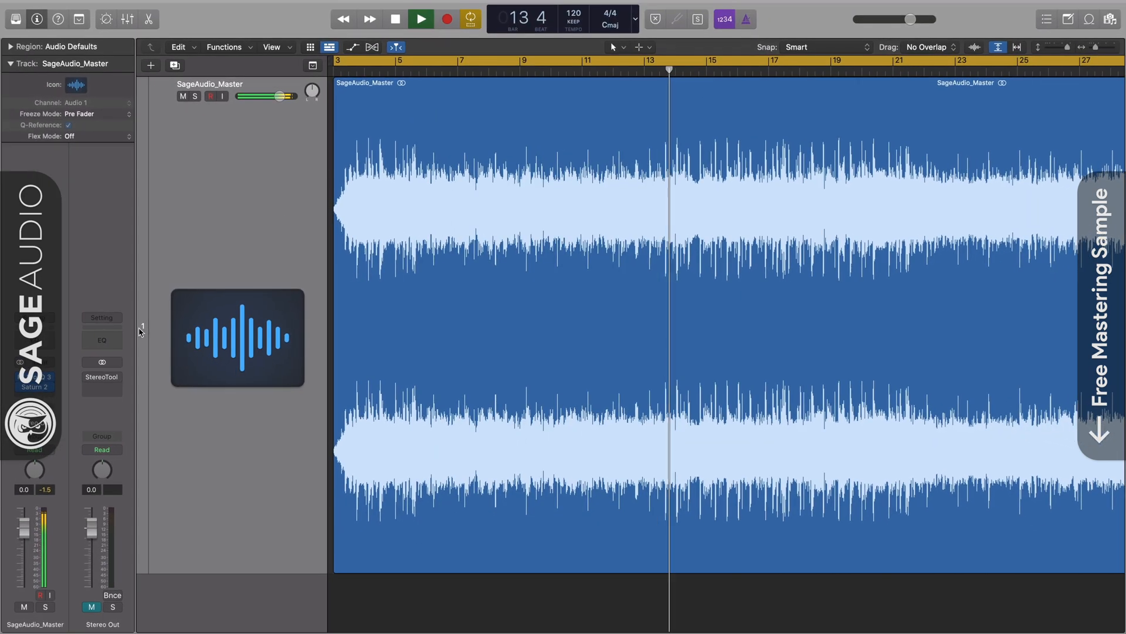
# Open the Pro-Q 3 on the master track and add a low cut at about 79 Hz on the side channel
pyautogui.click(35, 377)
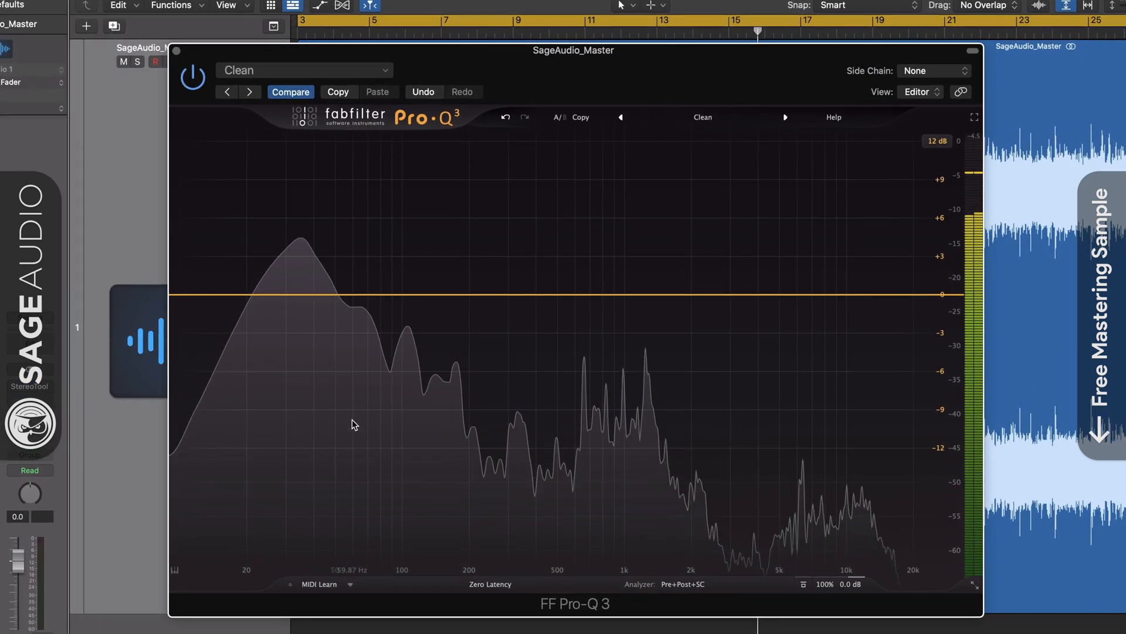
pyautogui.click(379, 295)
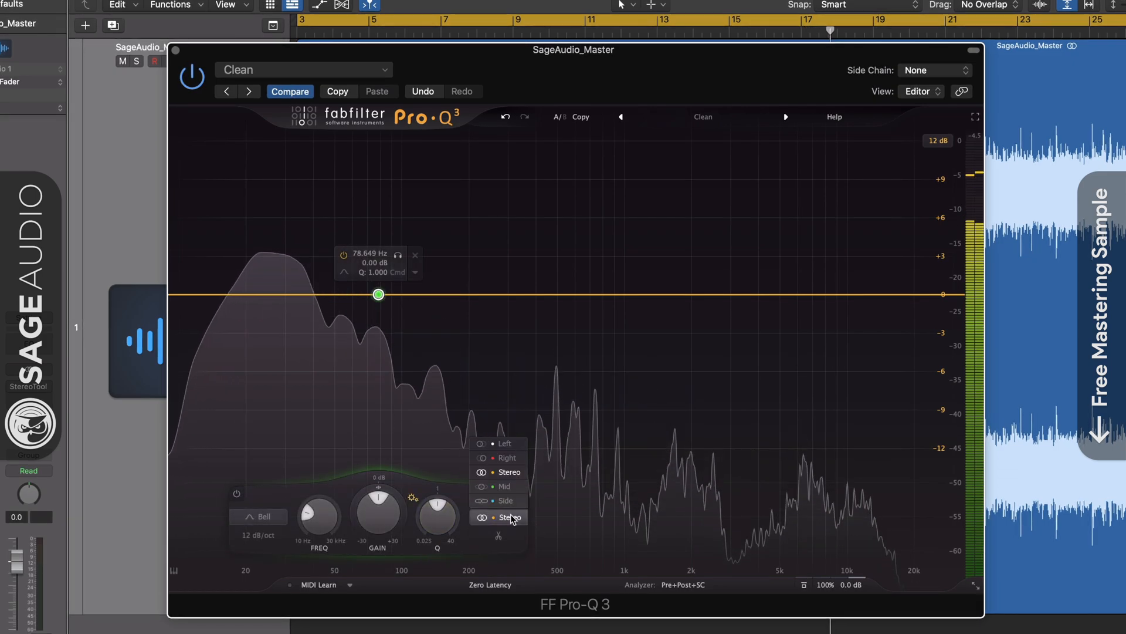
pyautogui.click(506, 500)
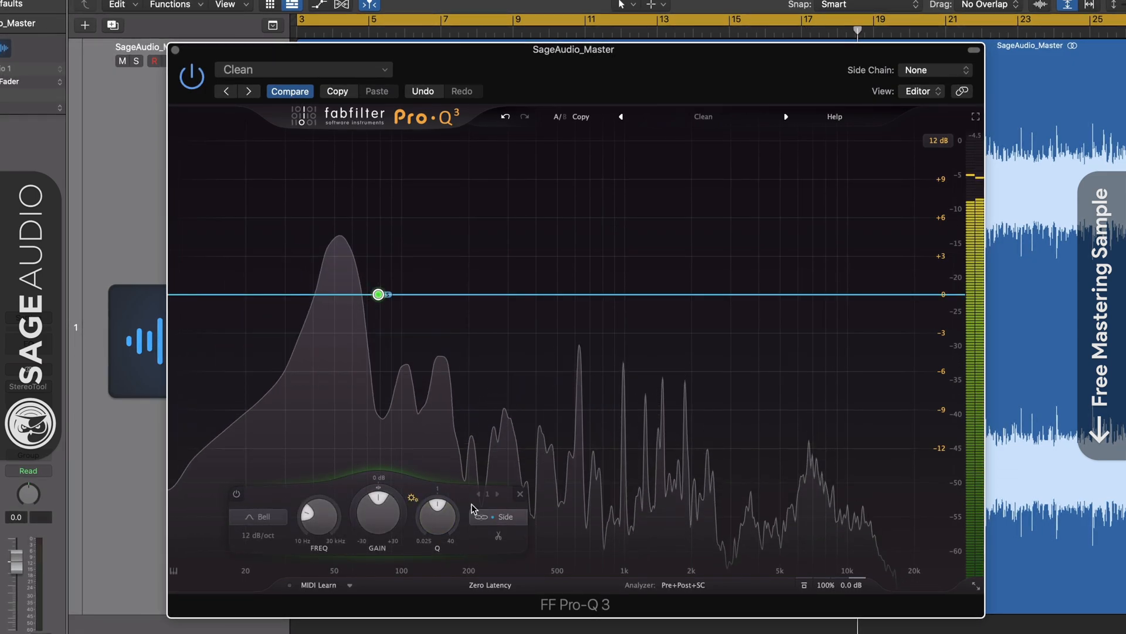
pyautogui.click(261, 517)
pyautogui.click(261, 415)
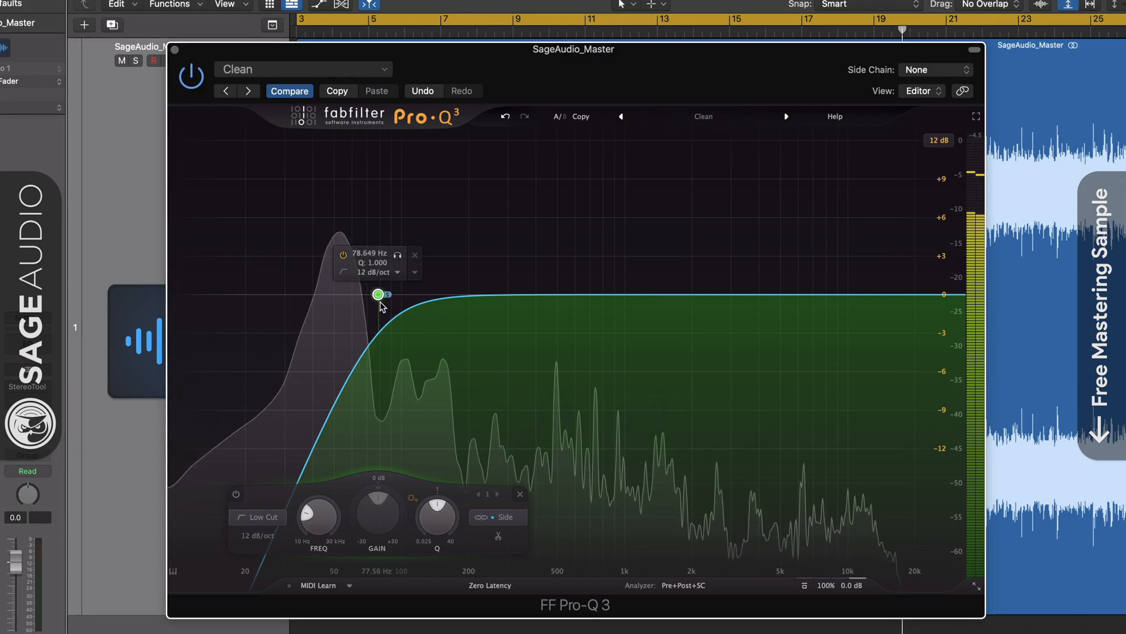
# Move the side low cut to about 129 Hz, audition it in solo, and set its slope to 30 dB/oct
pyautogui.moveTo(380, 303); pyautogui.dragTo(425, 297)
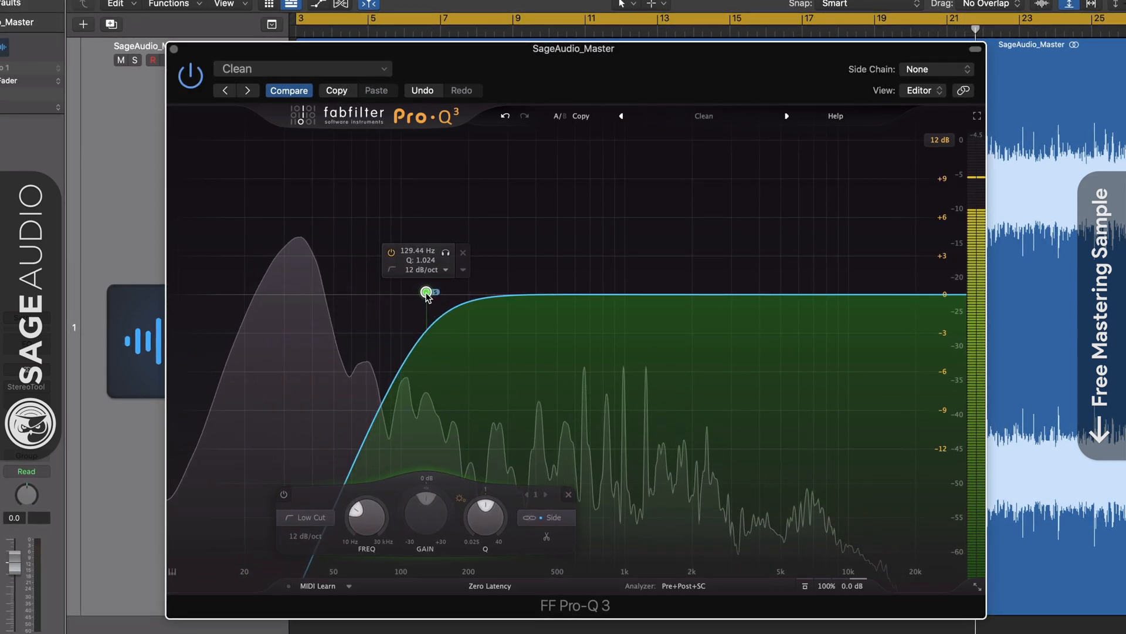
pyautogui.click(446, 253)
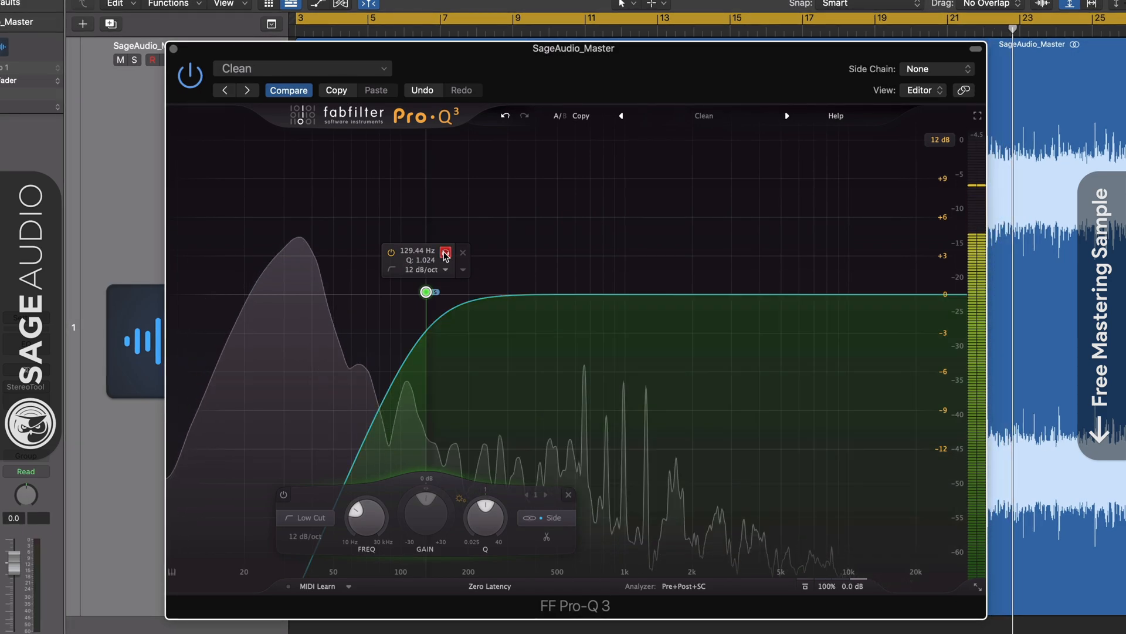
pyautogui.click(445, 253)
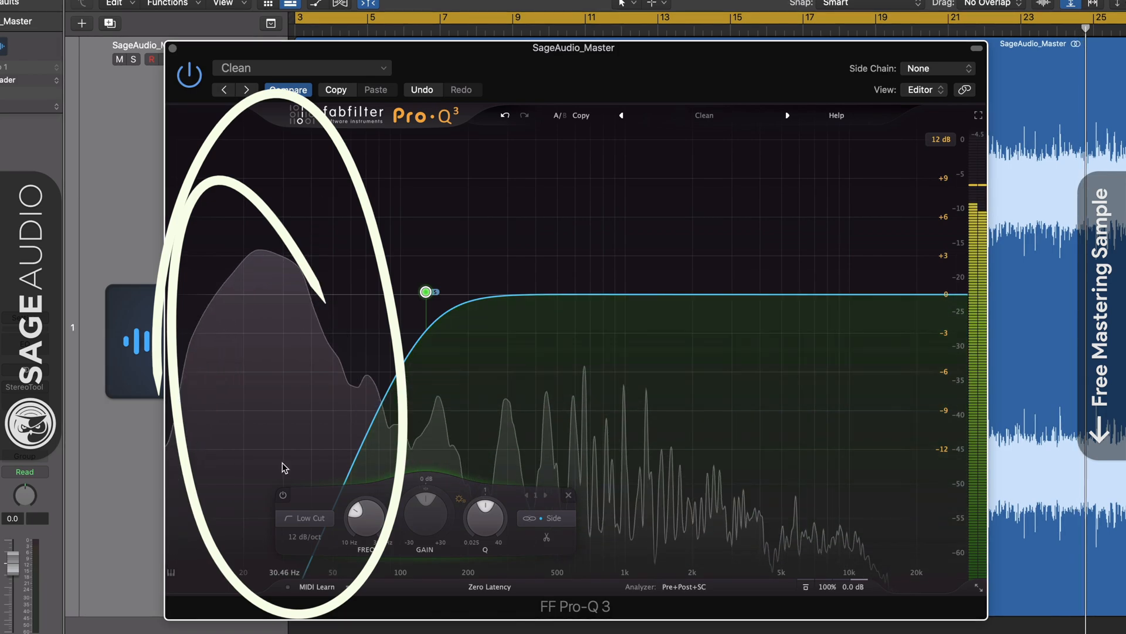
pyautogui.click(304, 537)
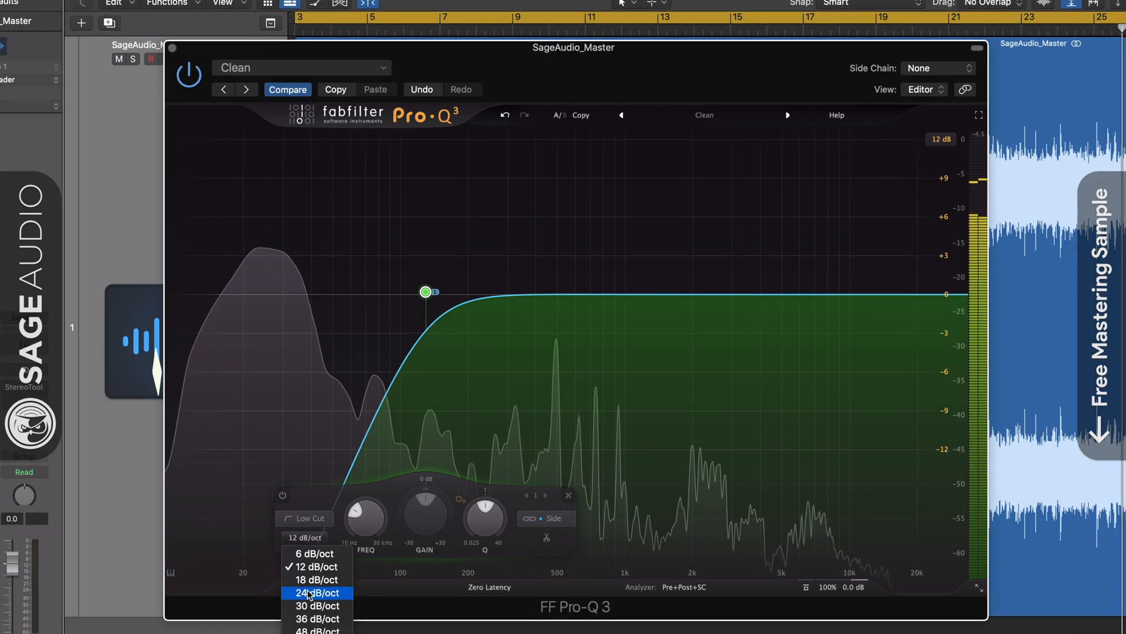
pyautogui.click(309, 608)
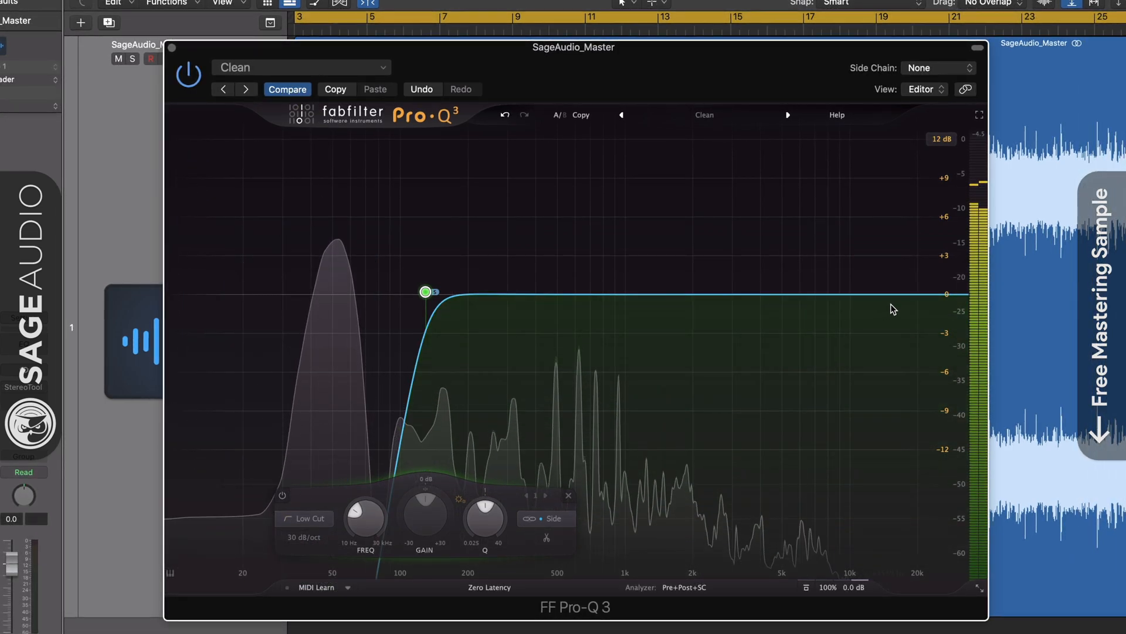
# Add a side-channel high shelf at about 15231 Hz with +2.43 dB and shift it lower in frequency
pyautogui.moveTo(900, 295); pyautogui.dragTo(891, 278)
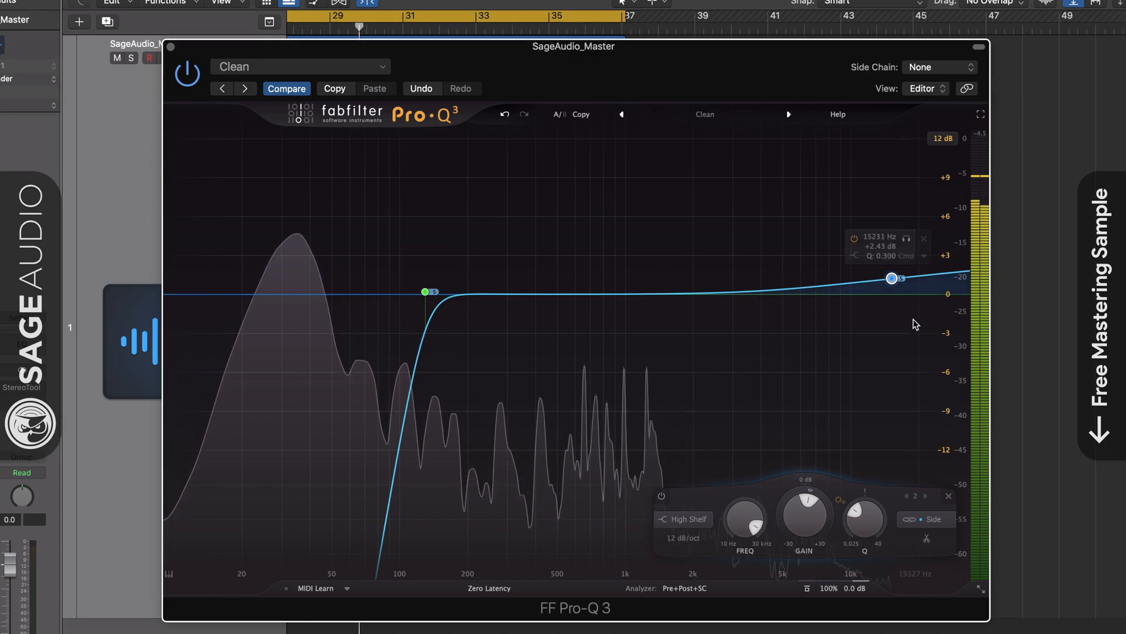
pyautogui.moveTo(891, 279); pyautogui.dragTo(804, 282)
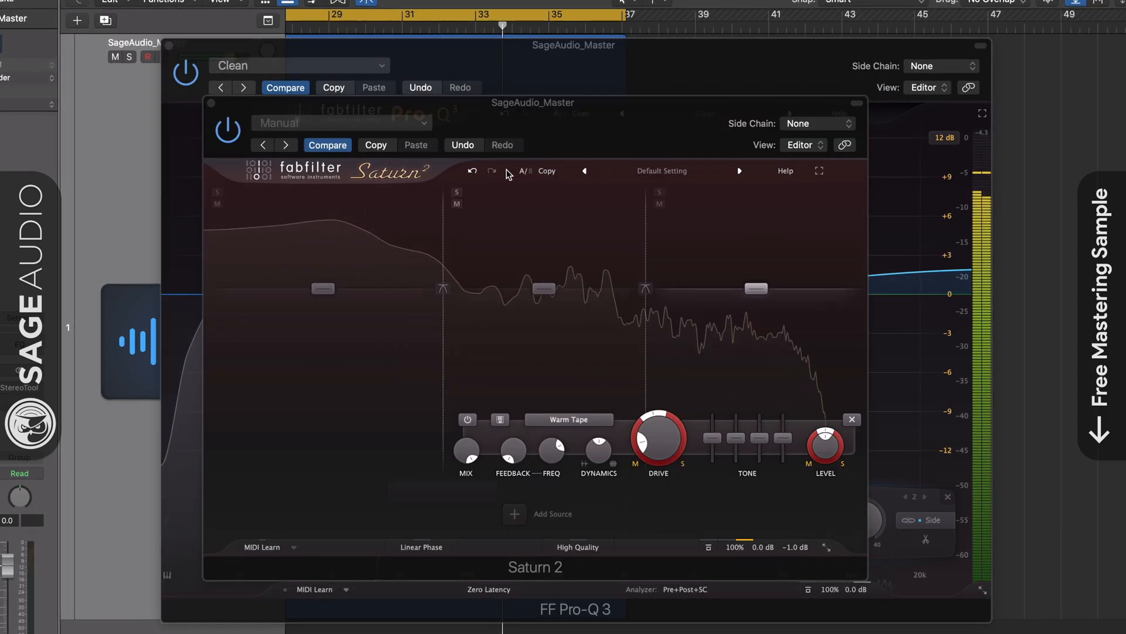
# In Saturn 2, select the low band and adjust its mid/side drive pan toward the mid
pyautogui.moveTo(583, 130); pyautogui.dragTo(586, 147)
pyautogui.click(327, 307)
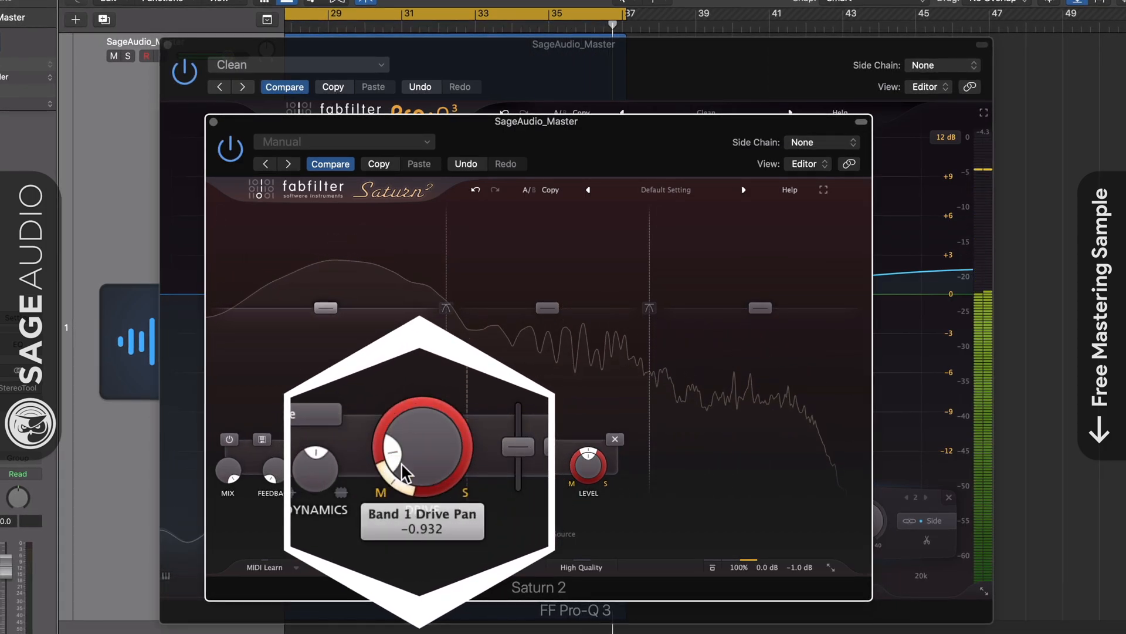
pyautogui.moveTo(397, 436); pyautogui.dragTo(397, 442)
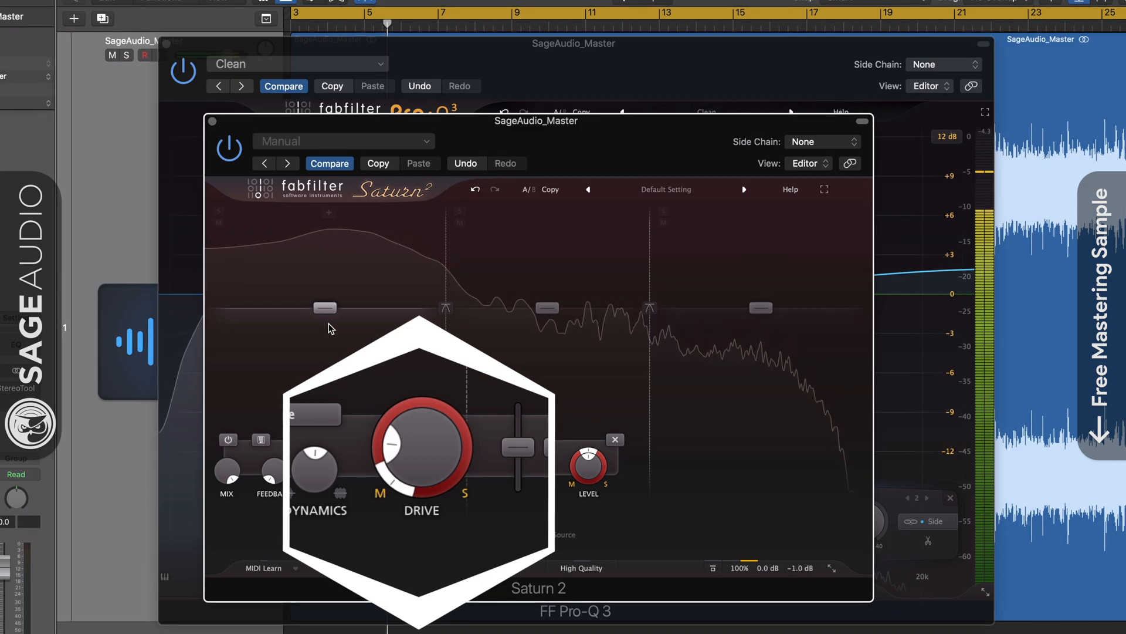
# Select the high band in Saturn 2 and adjust its drive control
pyautogui.click(761, 307)
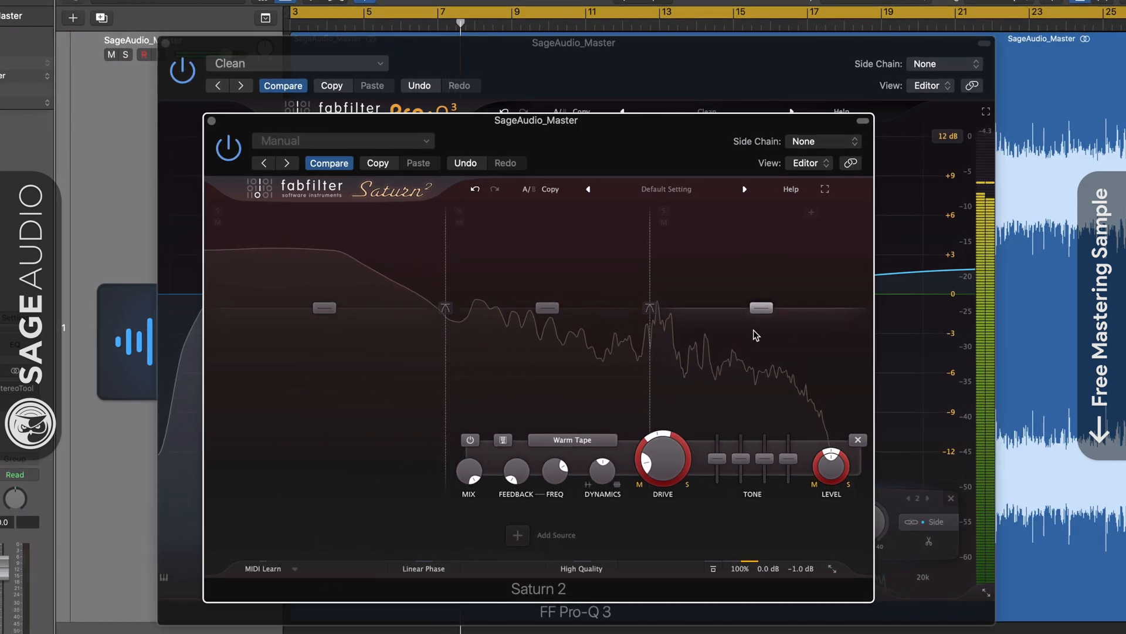
pyautogui.moveTo(657, 460)
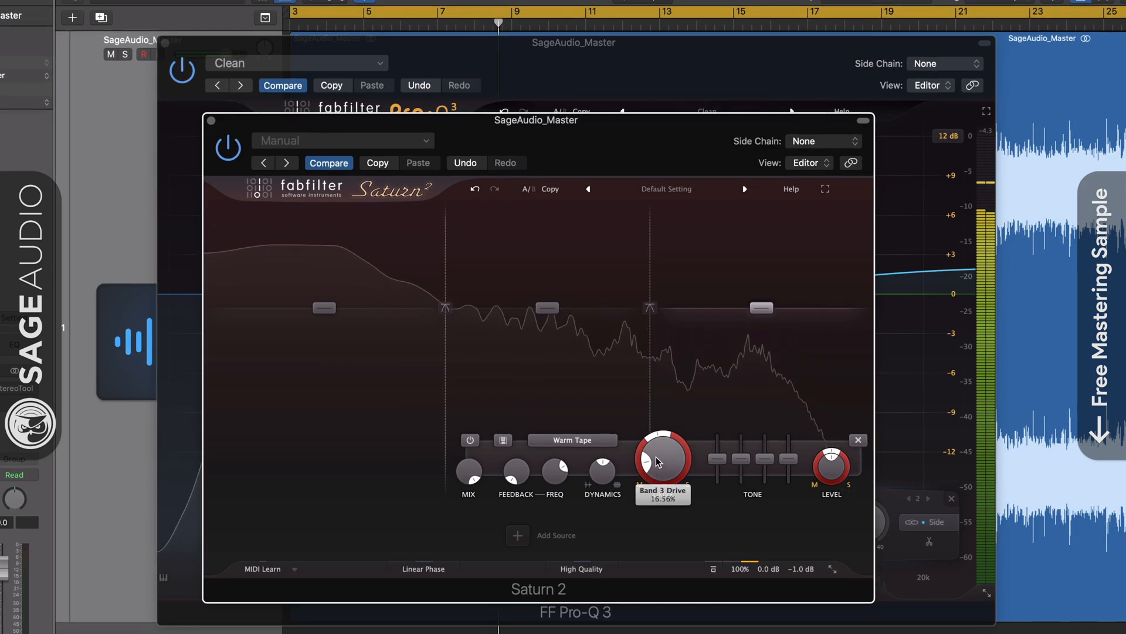
pyautogui.moveTo(657, 456)
pyautogui.mouseDown()
pyautogui.moveTo(655, 439)
pyautogui.moveTo(660, 464)
pyautogui.mouseUp()
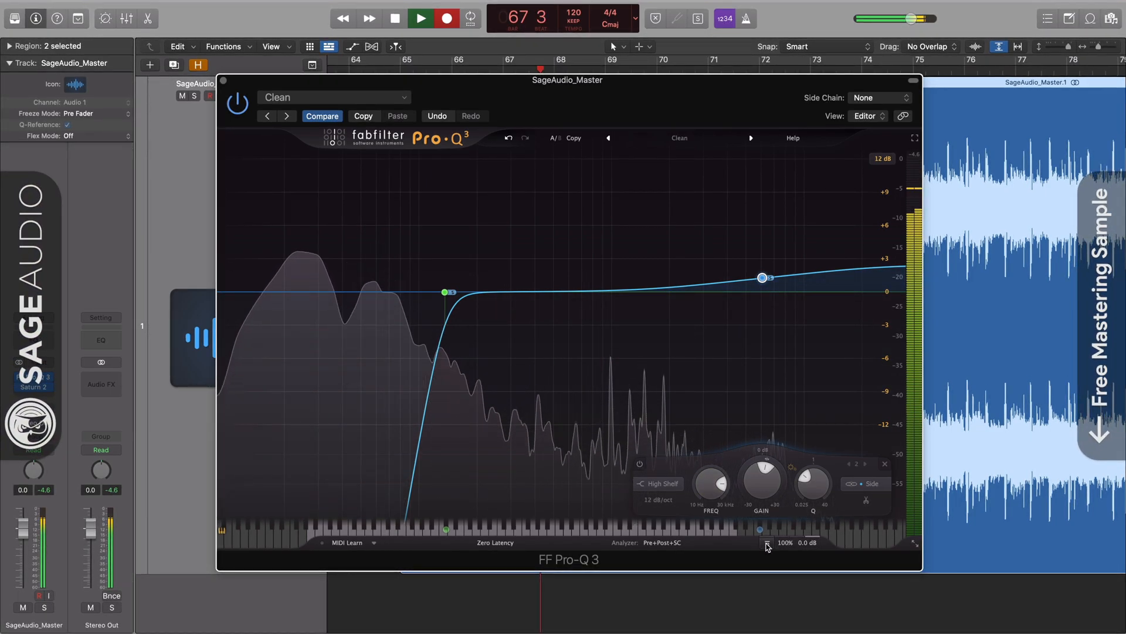
# Compare the mid/side EQ against its bypassed sound, then audition the side low cut near 136 Hz in solo
pyautogui.click(767, 544)
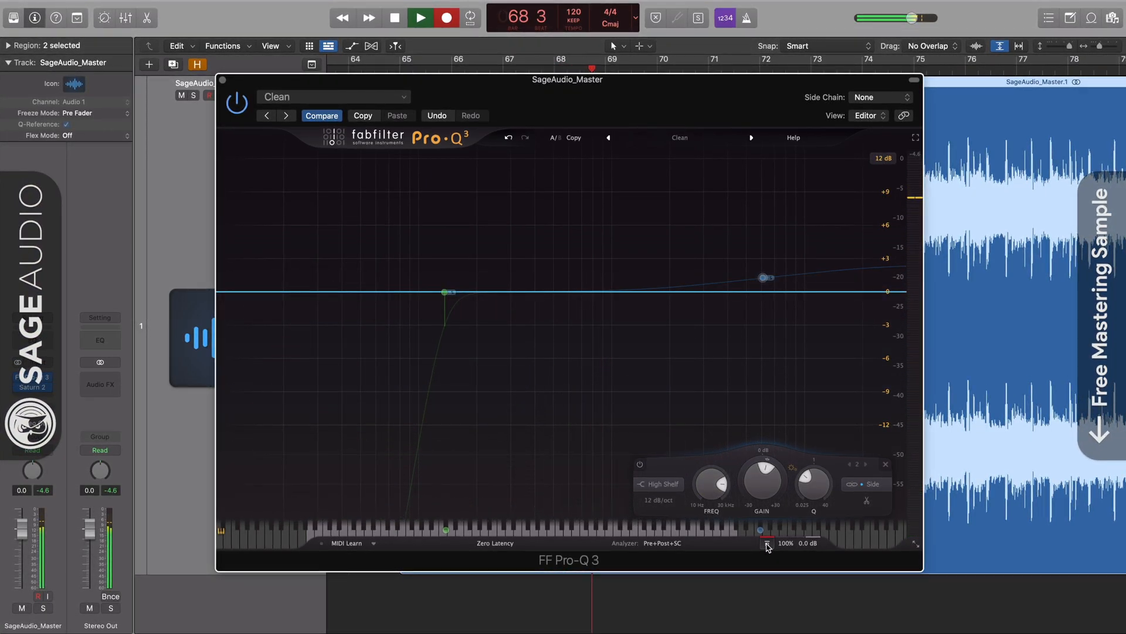
pyautogui.click(767, 544)
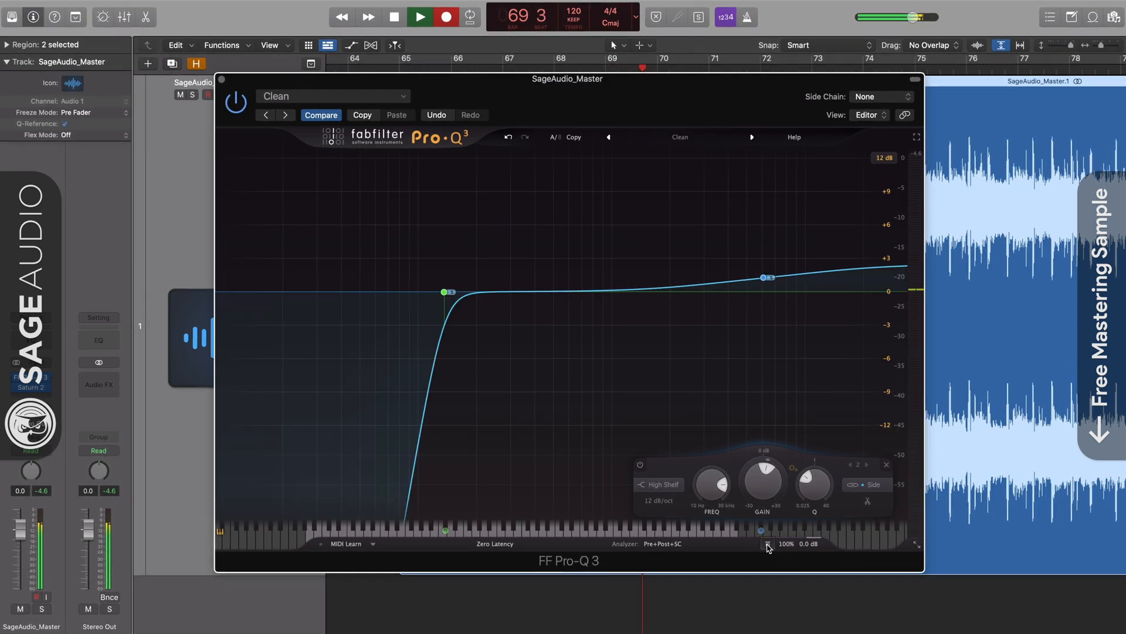
pyautogui.moveTo(445, 292)
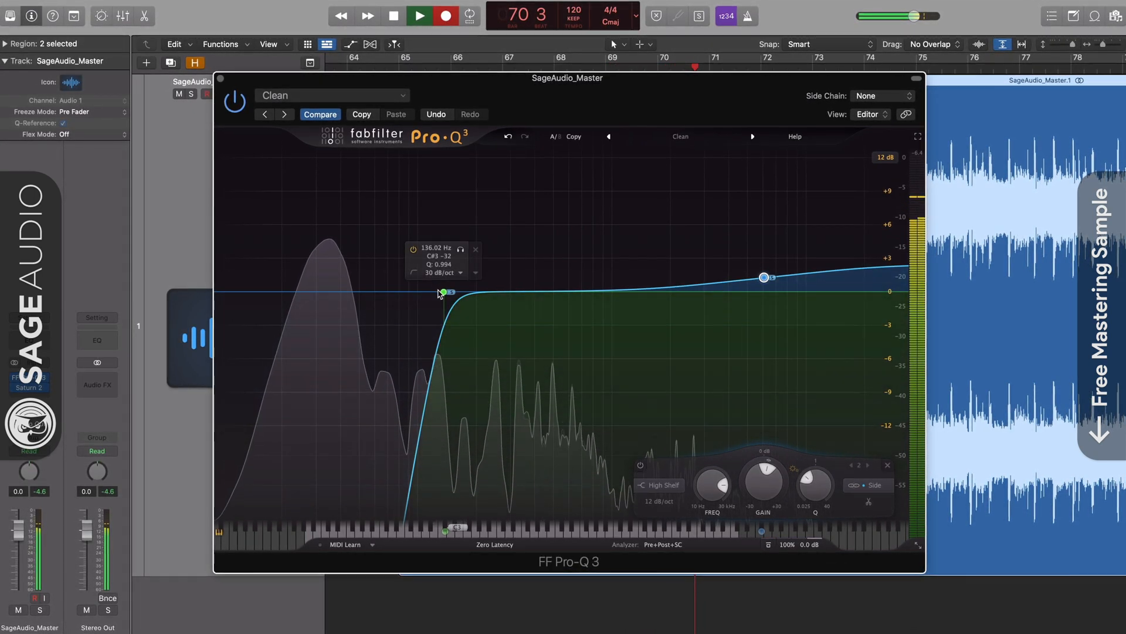
pyautogui.click(462, 250)
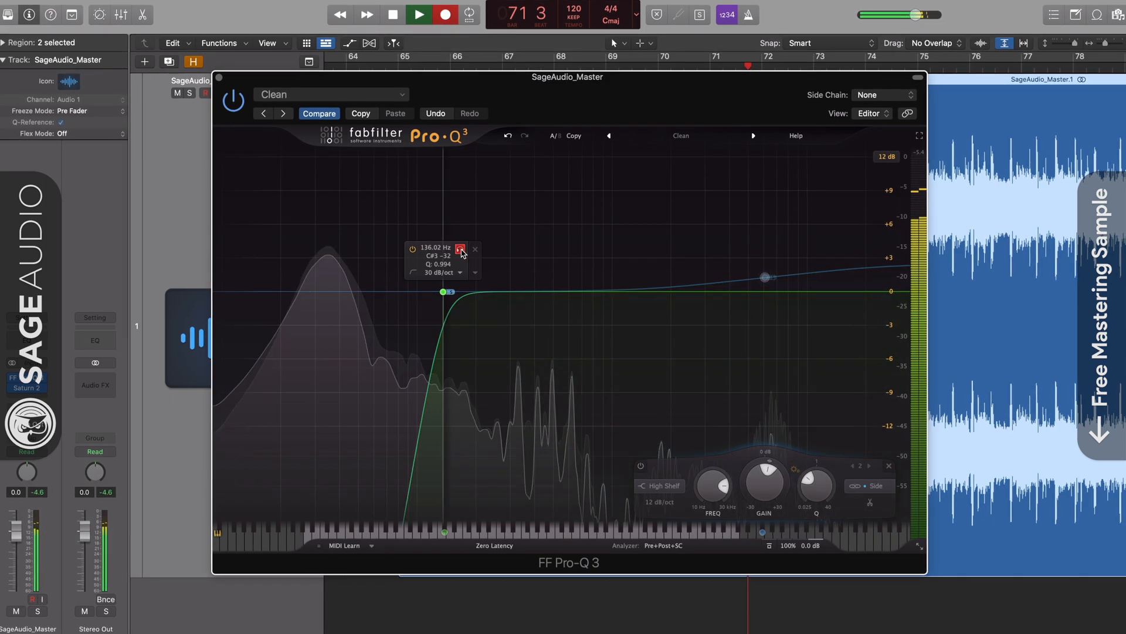
pyautogui.moveTo(462, 253)
pyautogui.mouseDown()
pyautogui.moveTo(556, 253)
pyautogui.moveTo(462, 248)
pyautogui.mouseUp()
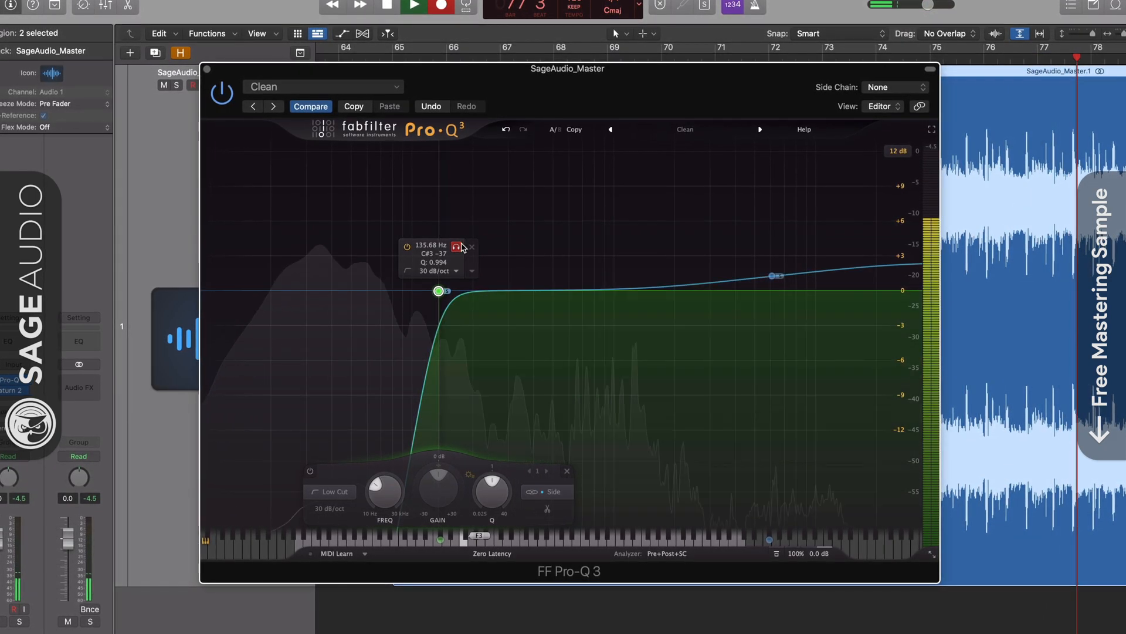
# Audition the side high shelf near 6936 Hz in solo and compare the EQ with its bypassed sound
pyautogui.moveTo(790, 232); pyautogui.dragTo(807, 231)
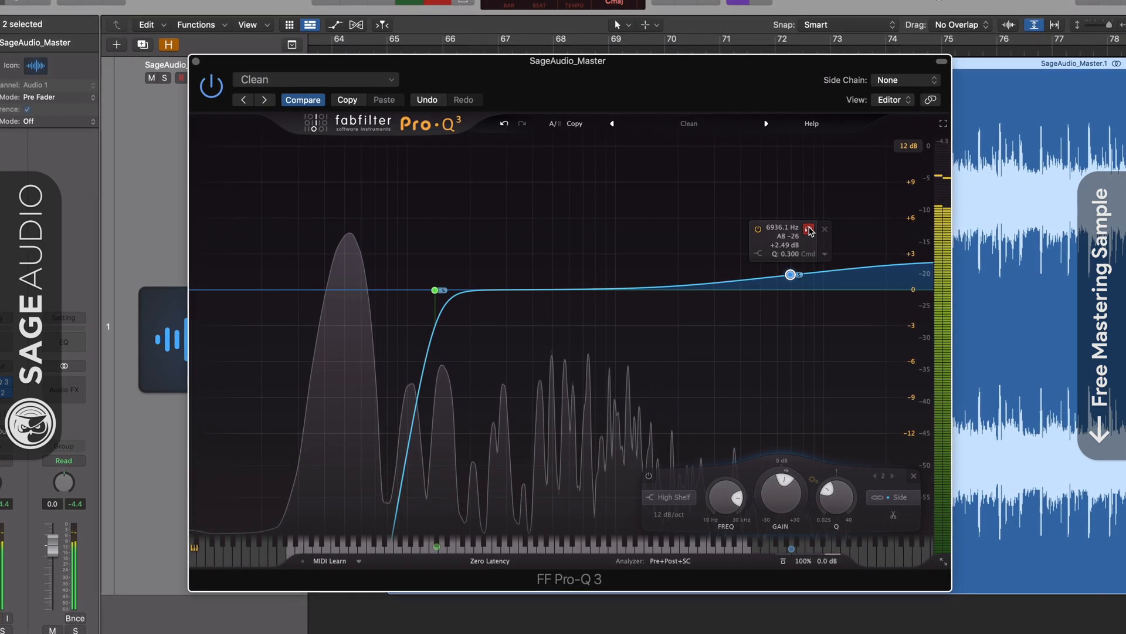
pyautogui.click(784, 562)
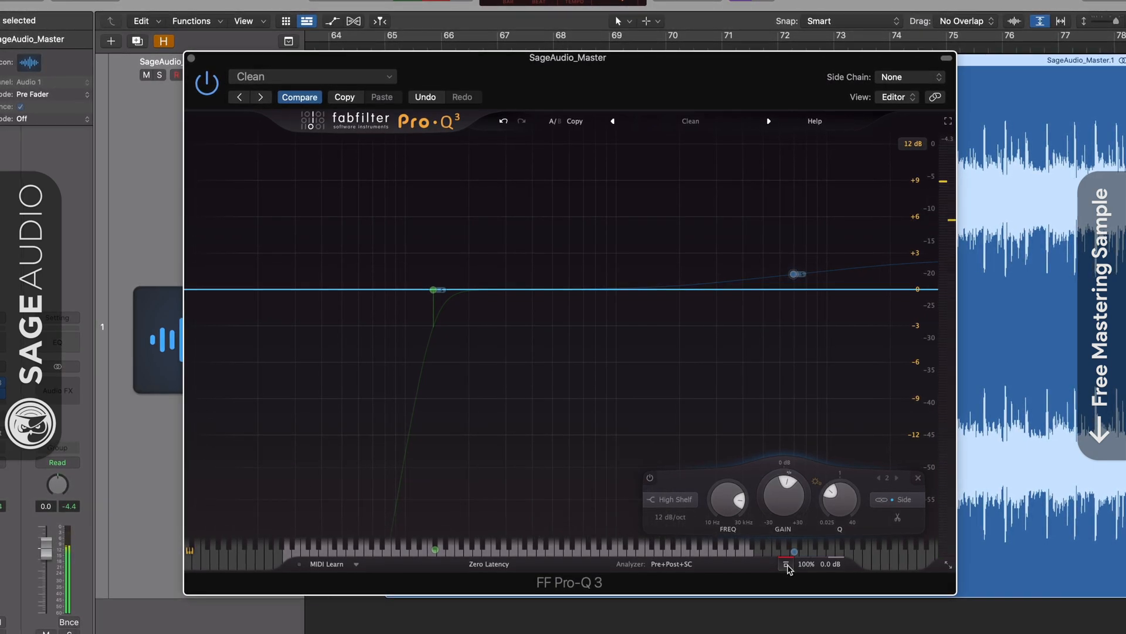
pyautogui.click(787, 566)
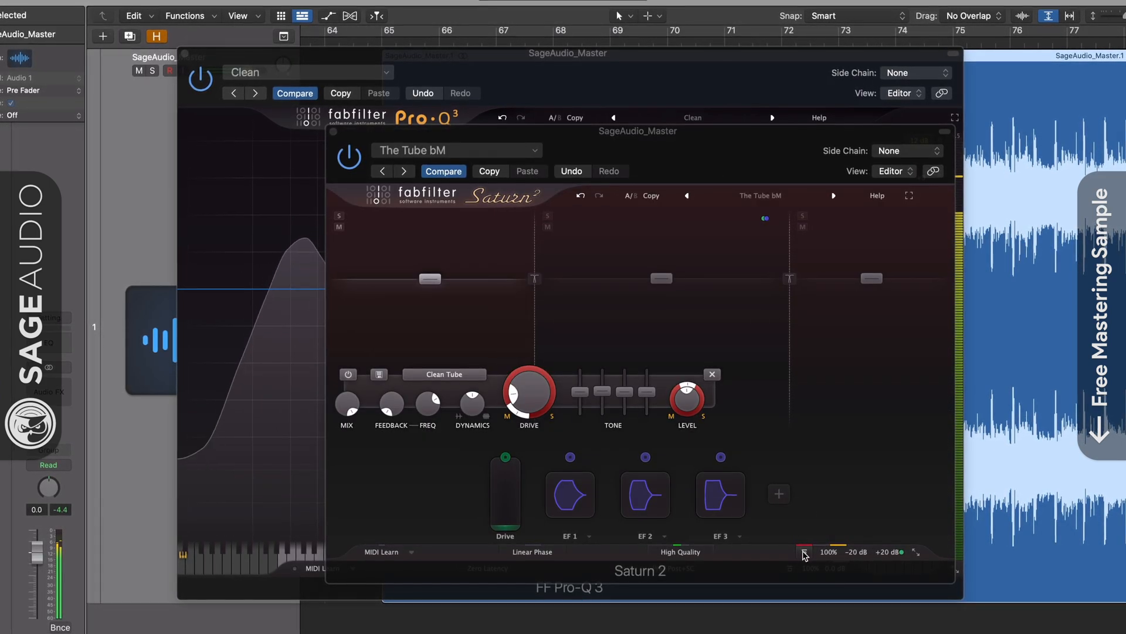
# Compare Saturn 2's mid/side saturation with its bypassed sound and solo its high band for listening
pyautogui.click(804, 554)
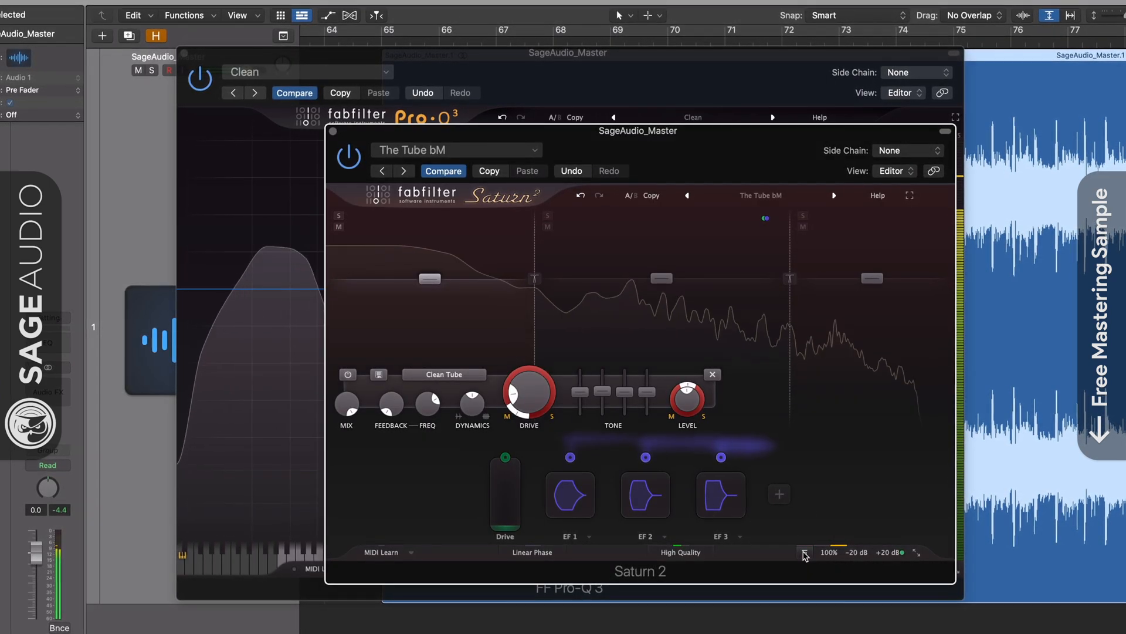
pyautogui.moveTo(688, 158); pyautogui.dragTo(612, 132)
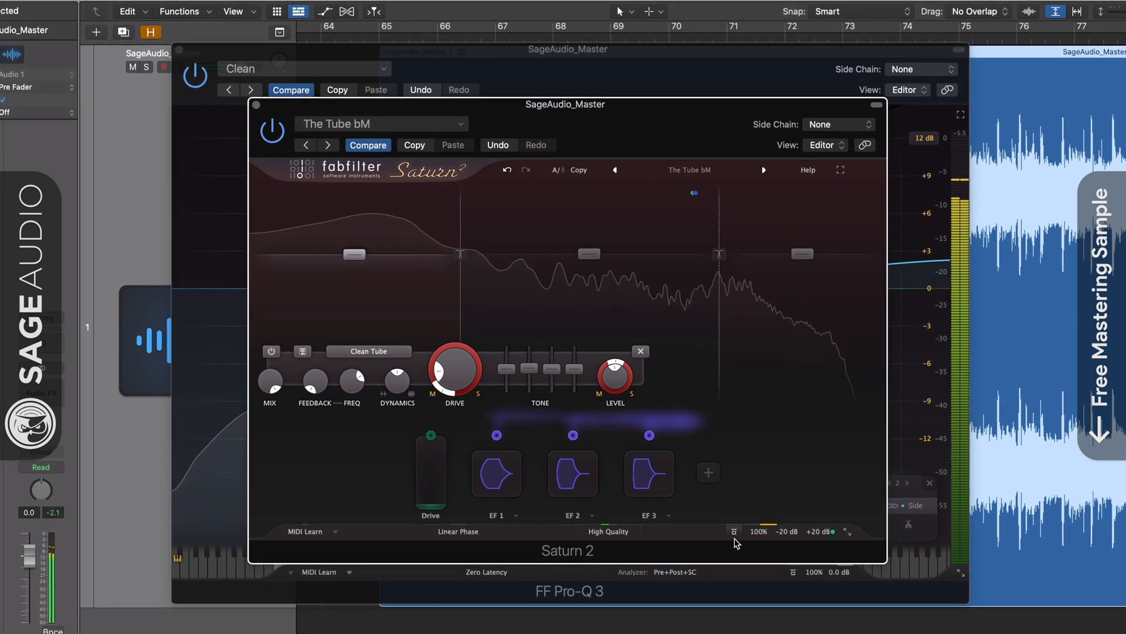
pyautogui.click(735, 535)
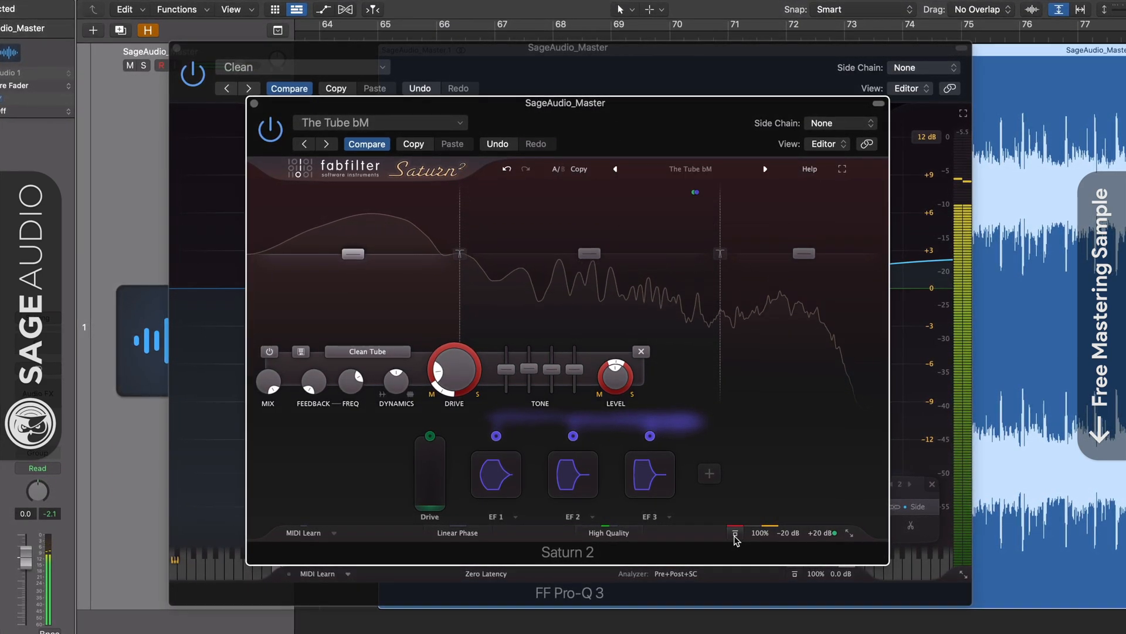
pyautogui.click(736, 536)
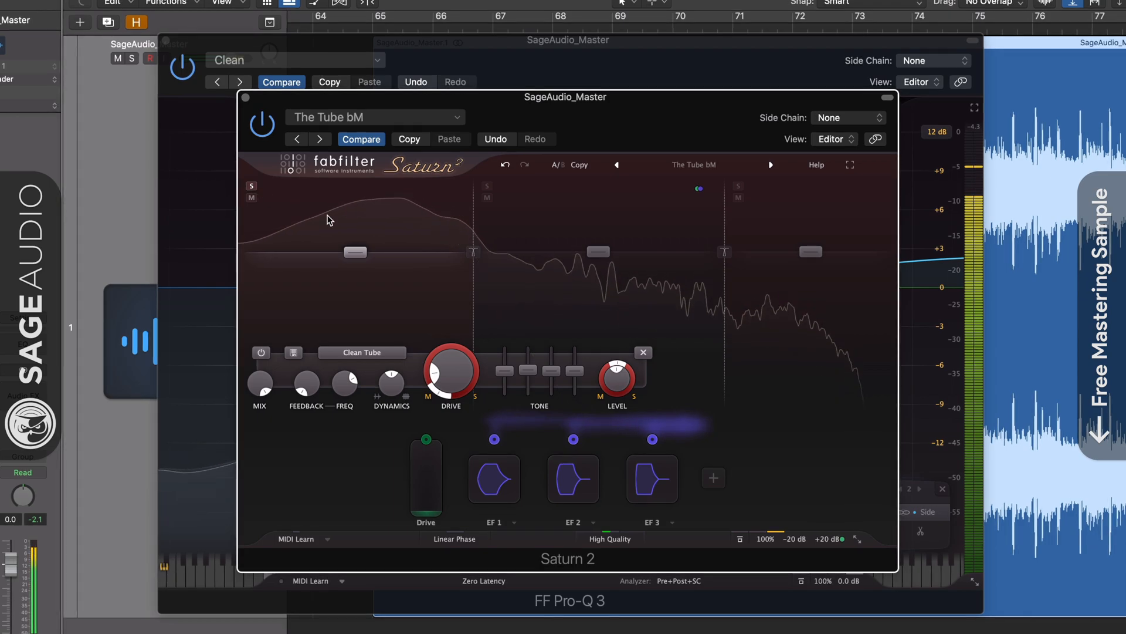
pyautogui.click(739, 186)
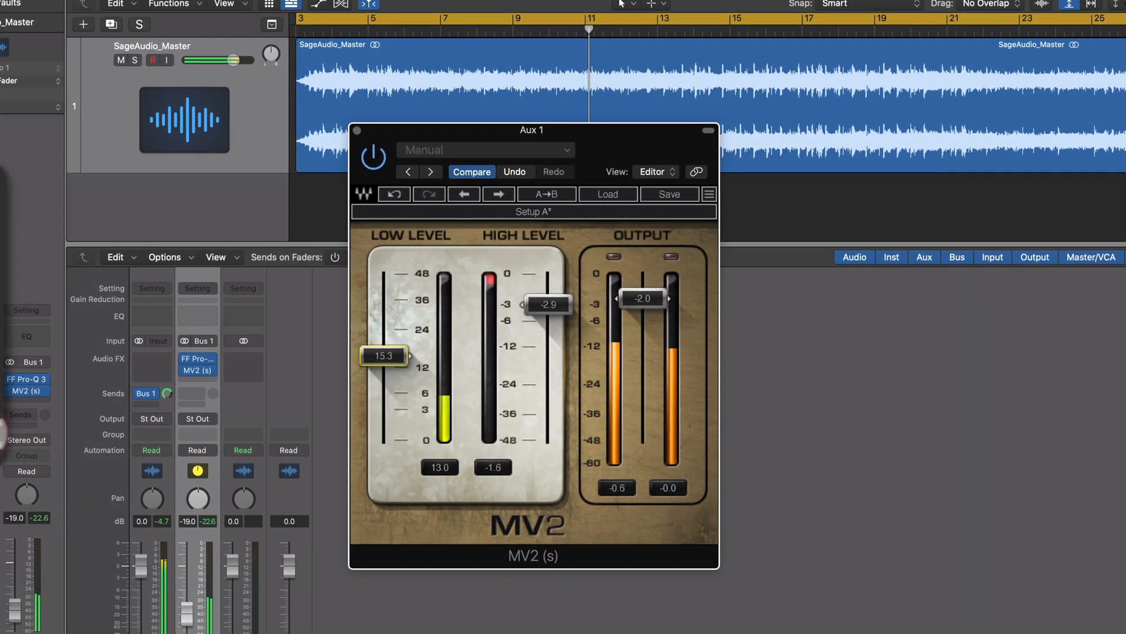
# On Aux 1, set MV2's low level to 15.9 and its high level to -3.0
pyautogui.moveTo(384, 352); pyautogui.dragTo(384, 353)
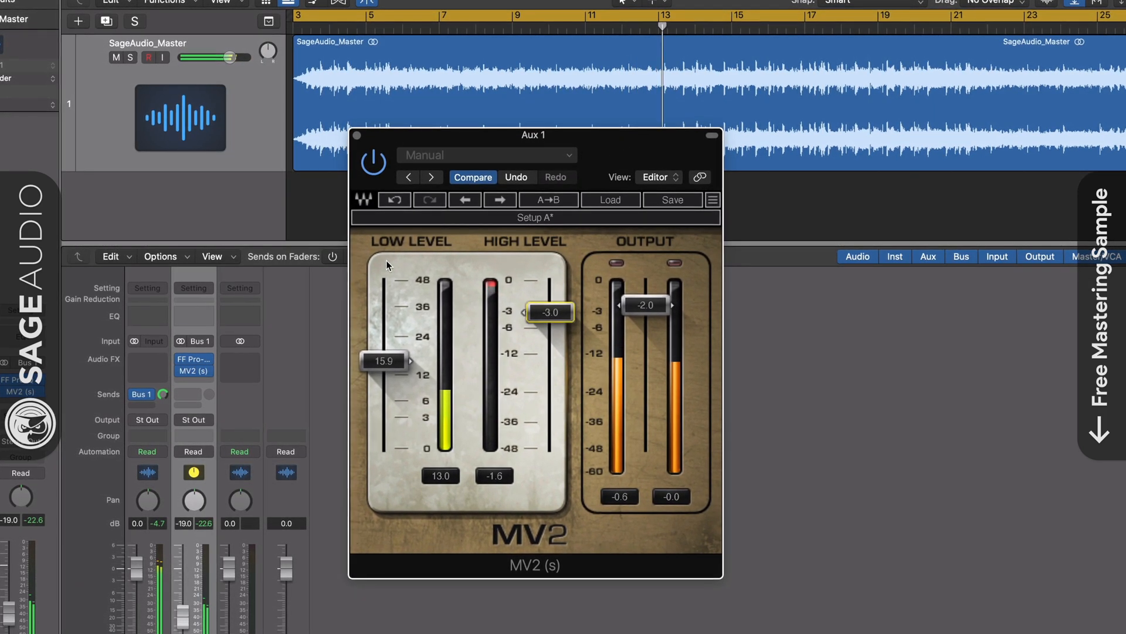
pyautogui.click(357, 135)
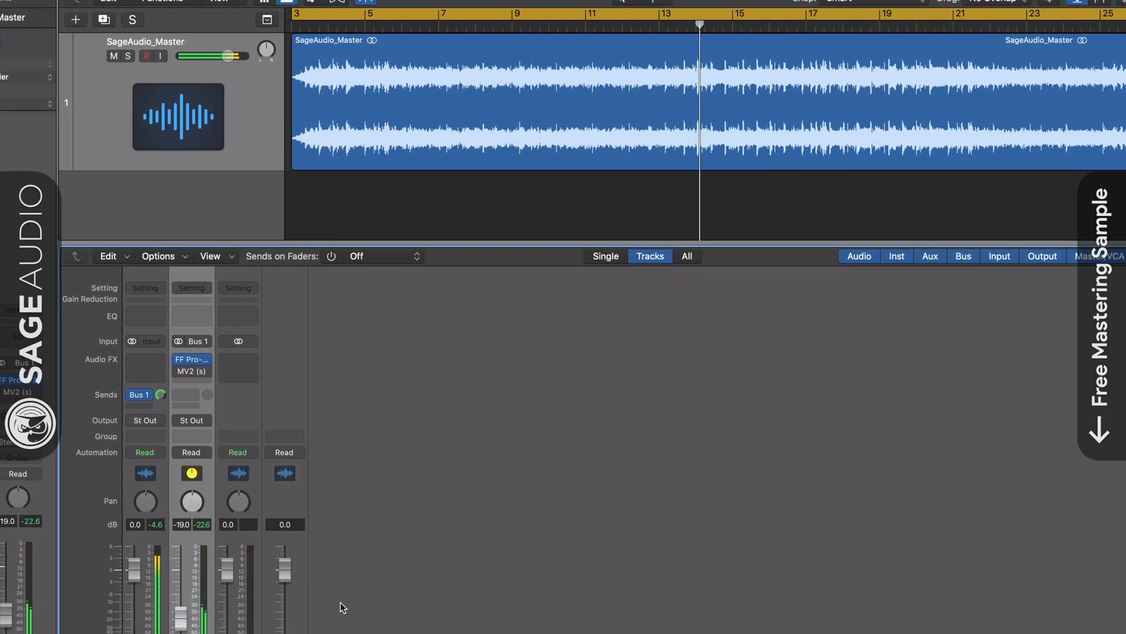
# Examine the low cut and high shelf in Aux 1's Pro-Q 3 and the master track's send to Bus 1
pyautogui.click(192, 361)
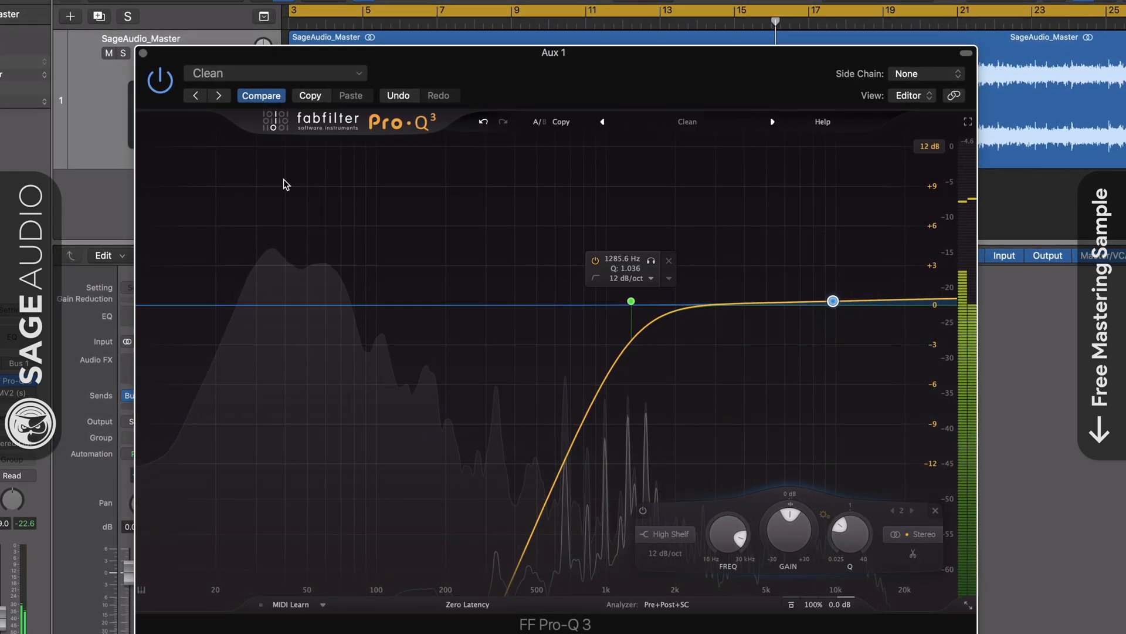
pyautogui.click(143, 53)
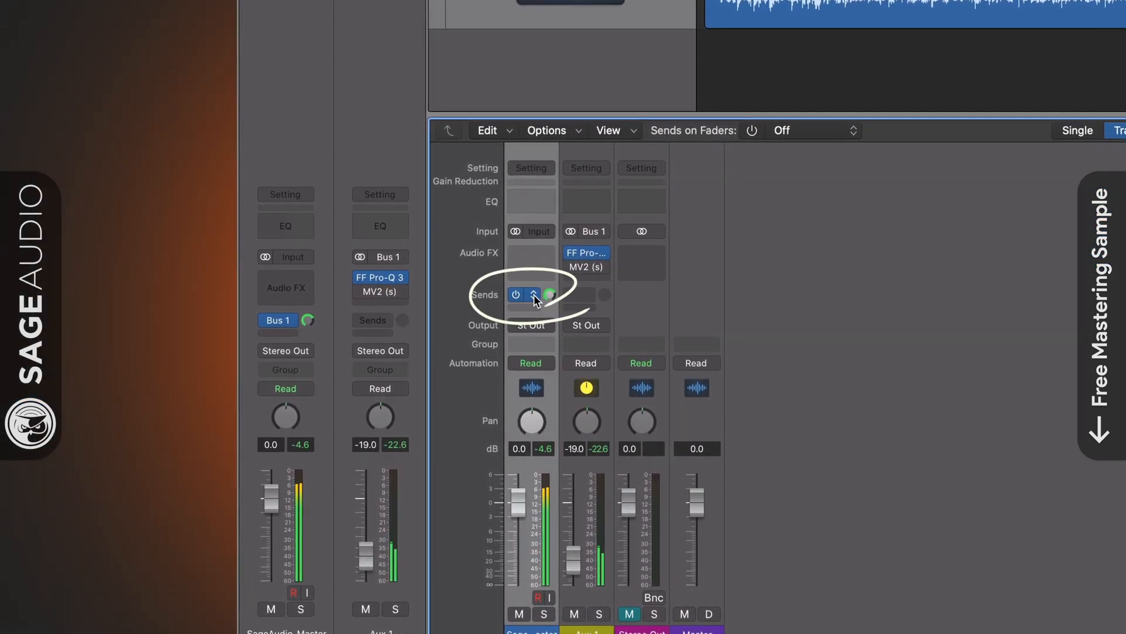
pyautogui.click(549, 295)
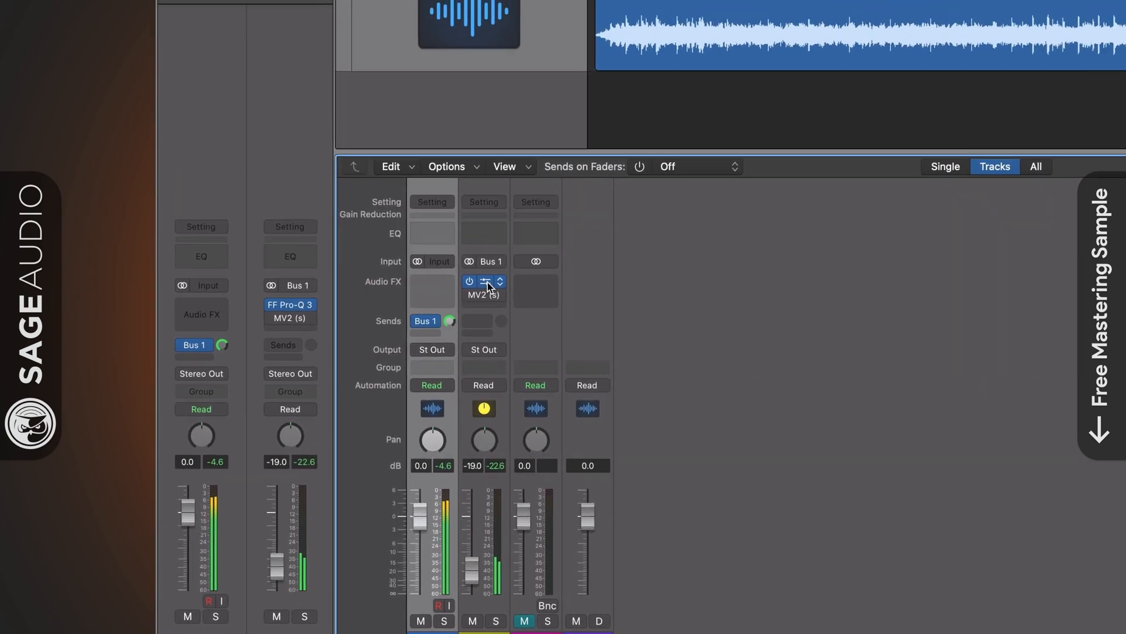
# Move the low cut in Aux 1's Pro-Q 3 to about 1248 Hz with a Q of 1.122
pyautogui.click(581, 256)
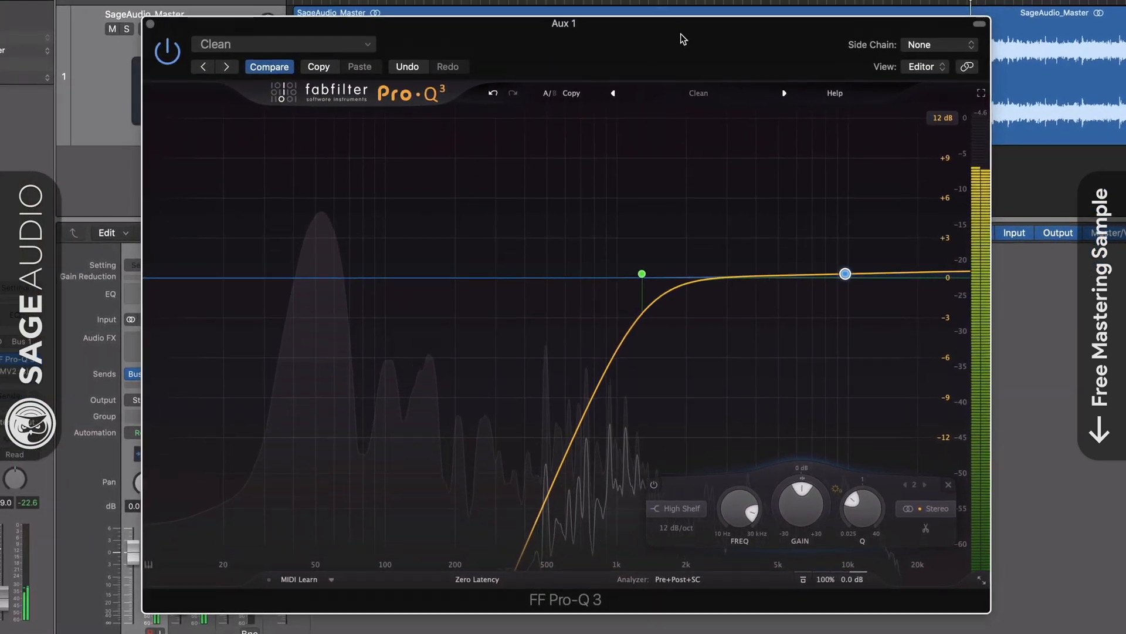
pyautogui.moveTo(632, 301); pyautogui.dragTo(638, 272)
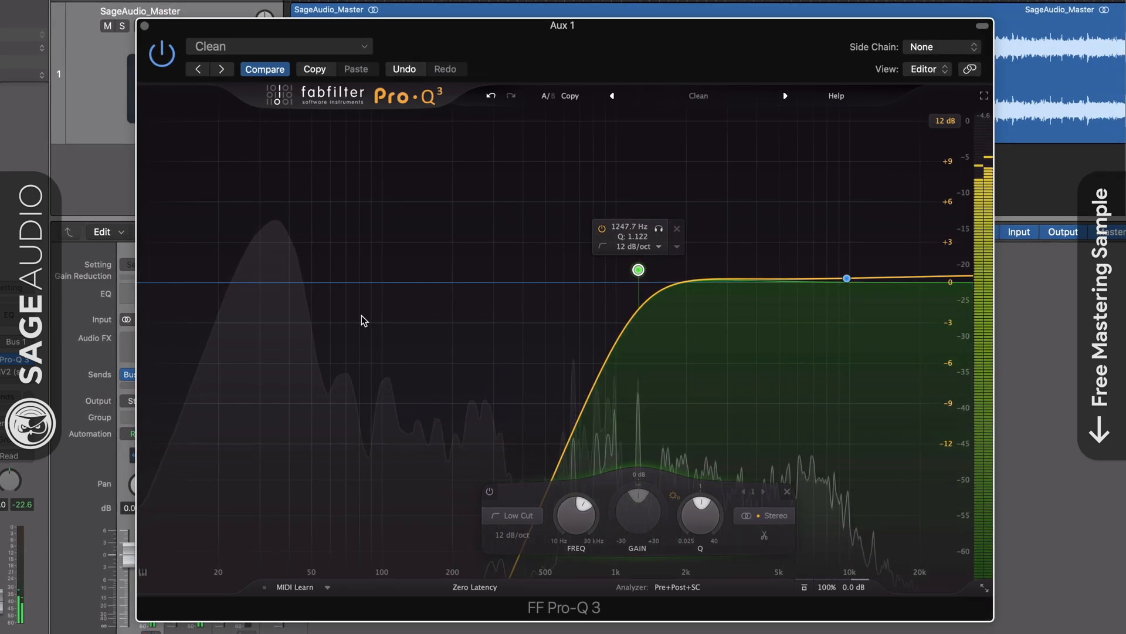
pyautogui.press('super+w')
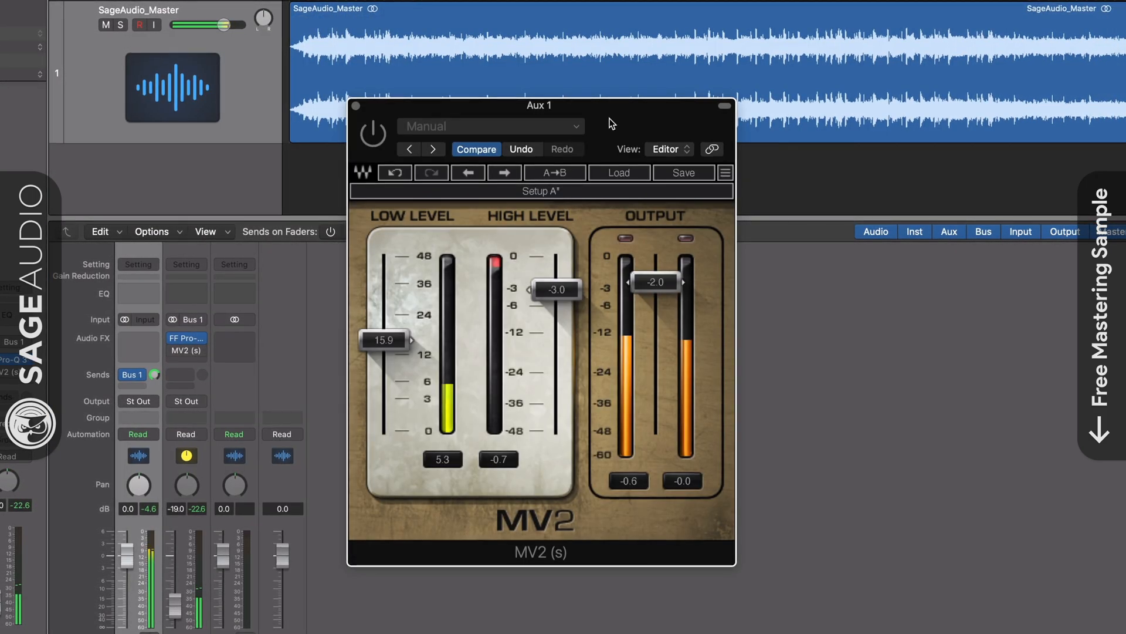
# Raise MV2's low level on Aux 1 to 17.1 and set the Aux 1 fader to -17.6 dB
pyautogui.moveTo(611, 123); pyautogui.dragTo(608, 106)
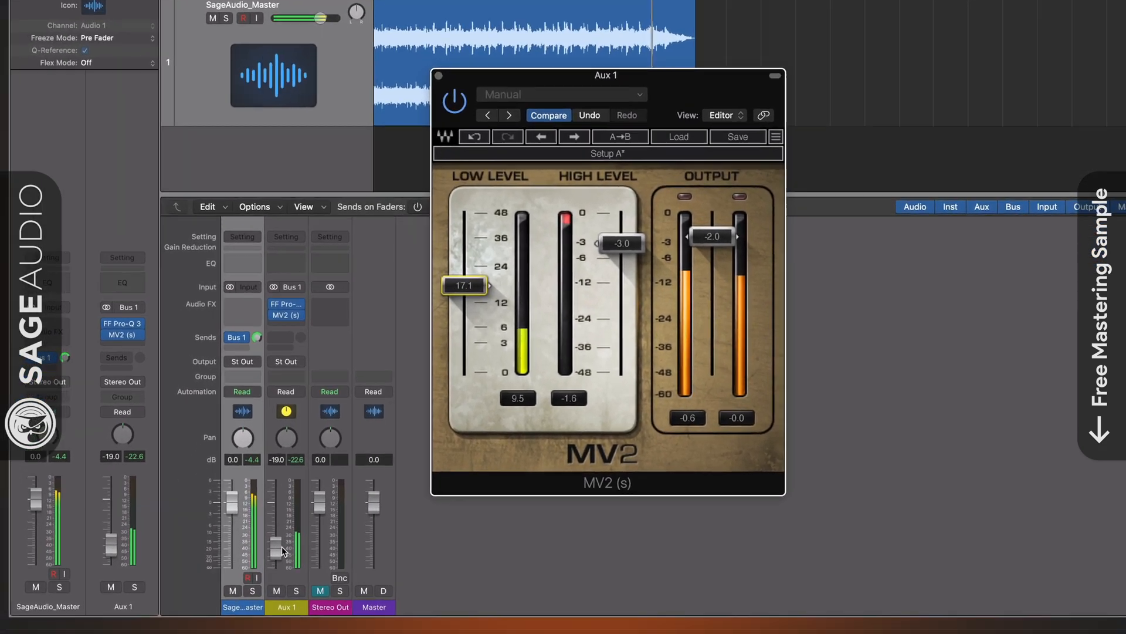
pyautogui.moveTo(282, 547); pyautogui.dragTo(282, 552)
pyautogui.moveTo(538, 383)
pyautogui.mouseDown()
pyautogui.moveTo(537, 361)
pyautogui.moveTo(544, 381)
pyautogui.mouseUp()
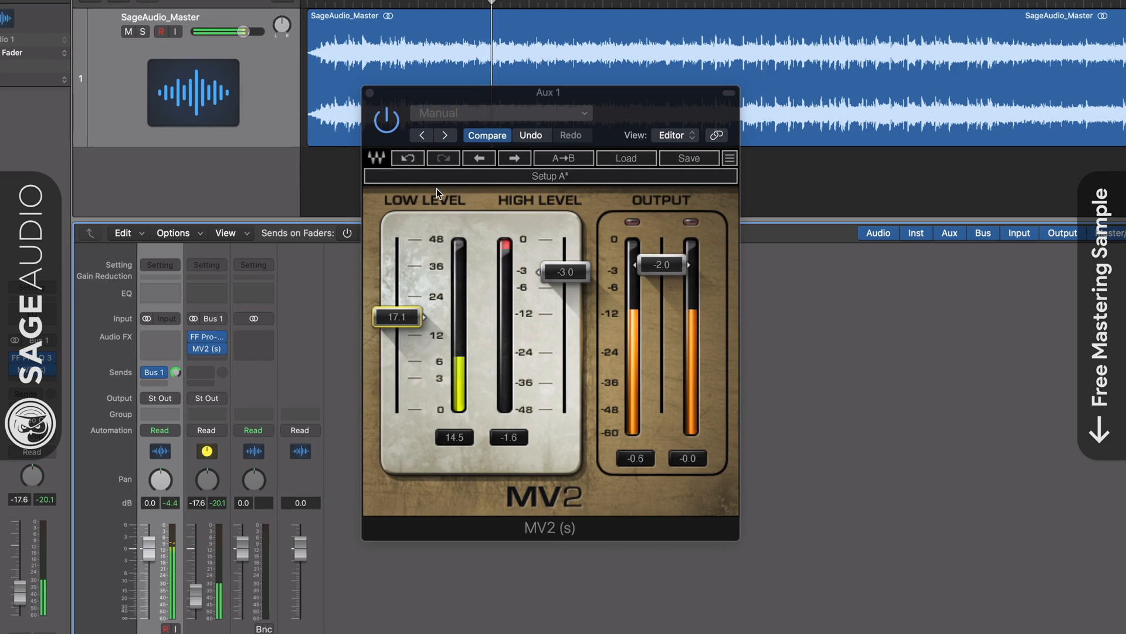
pyautogui.click(369, 94)
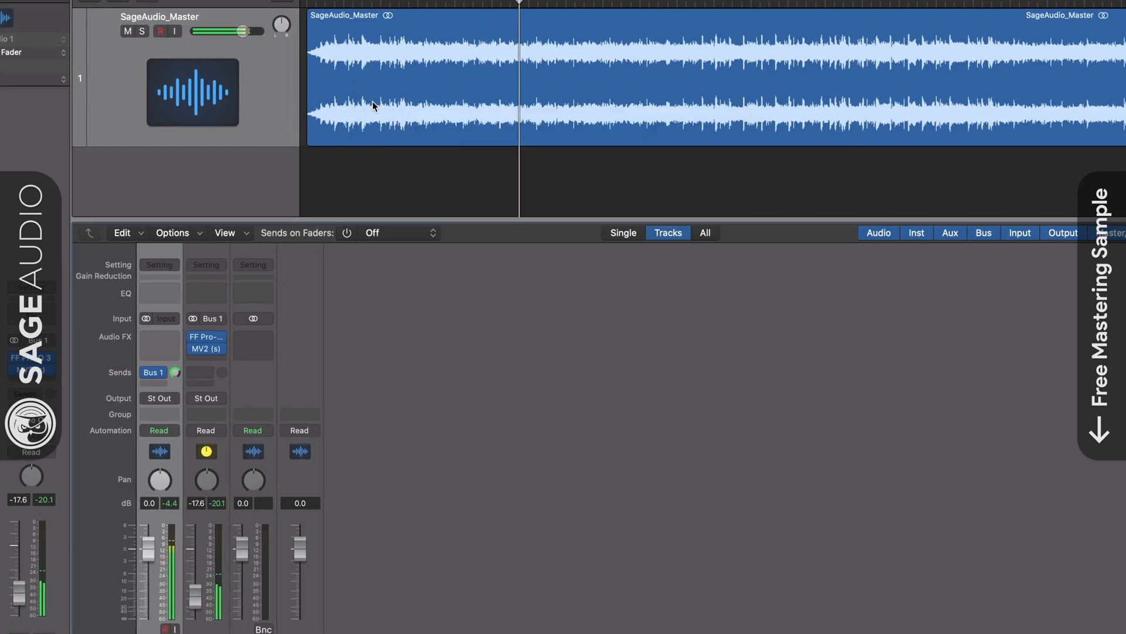
# Lower the low cut in Aux 1's Pro-Q 3 to about 1079 Hz with a Q of about 1.145
pyautogui.click(207, 337)
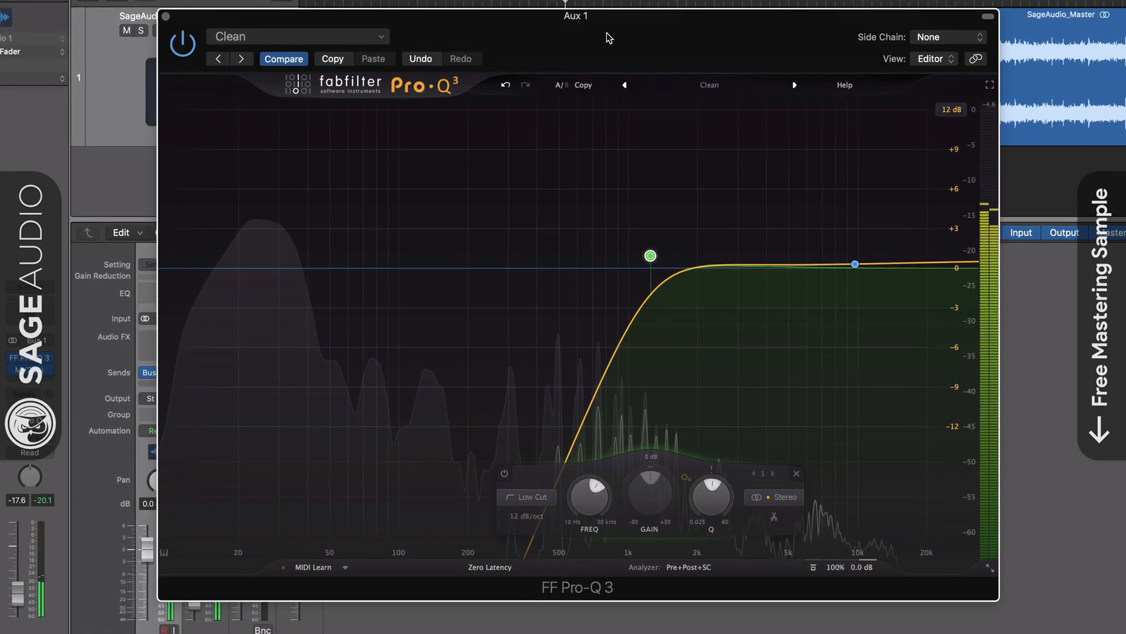
pyautogui.moveTo(609, 38); pyautogui.dragTo(607, 48)
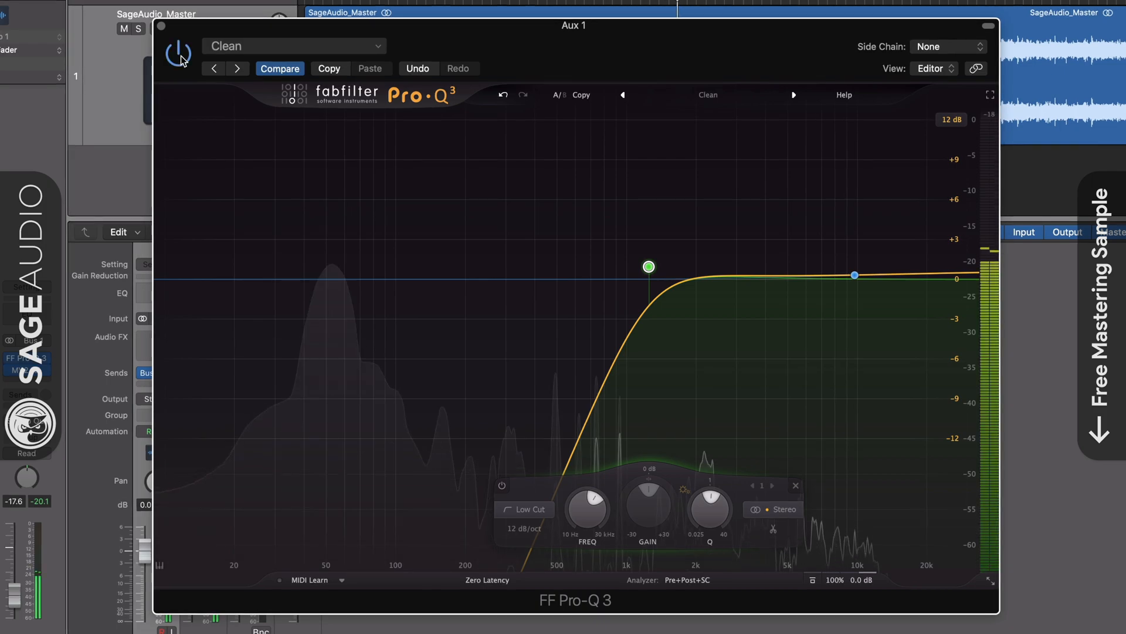
pyautogui.moveTo(648, 276)
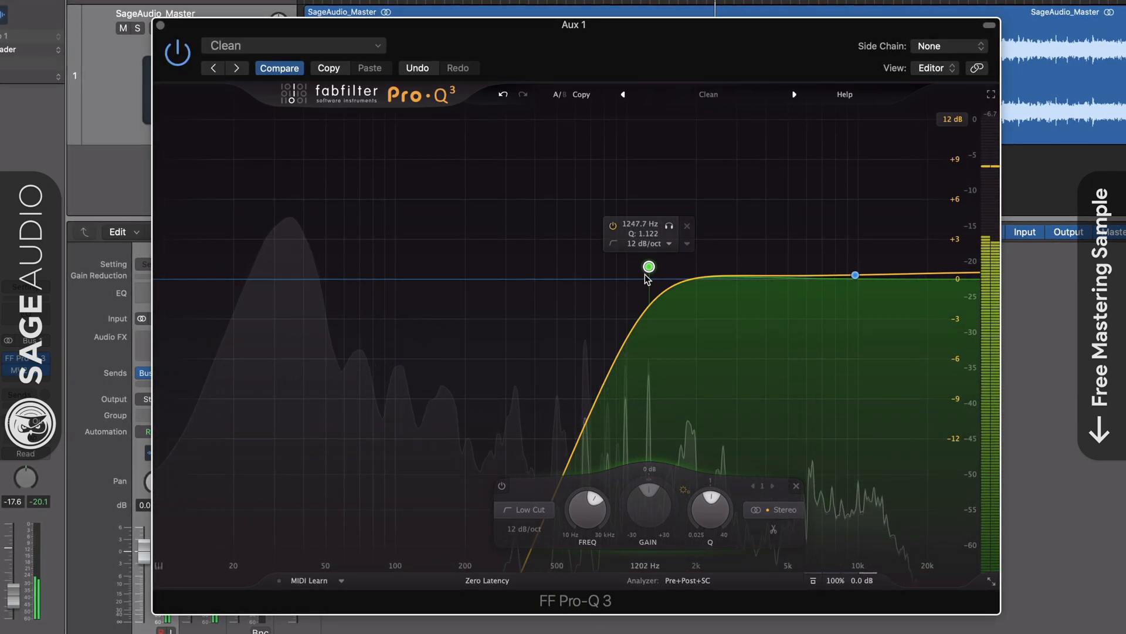
pyautogui.moveTo(646, 275)
pyautogui.mouseDown()
pyautogui.moveTo(586, 270)
pyautogui.moveTo(664, 262)
pyautogui.moveTo(632, 268)
pyautogui.mouseUp()
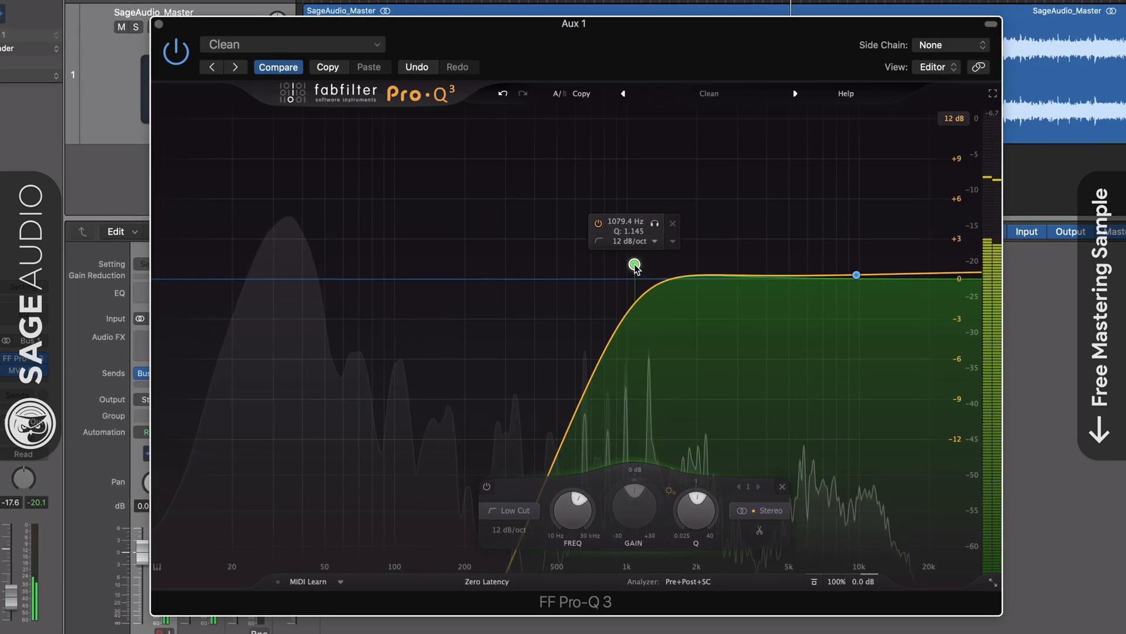
# Raise the gain of Aux 1's high shelf, shift it lower in frequency, and reopen MV2
pyautogui.moveTo(832, 298)
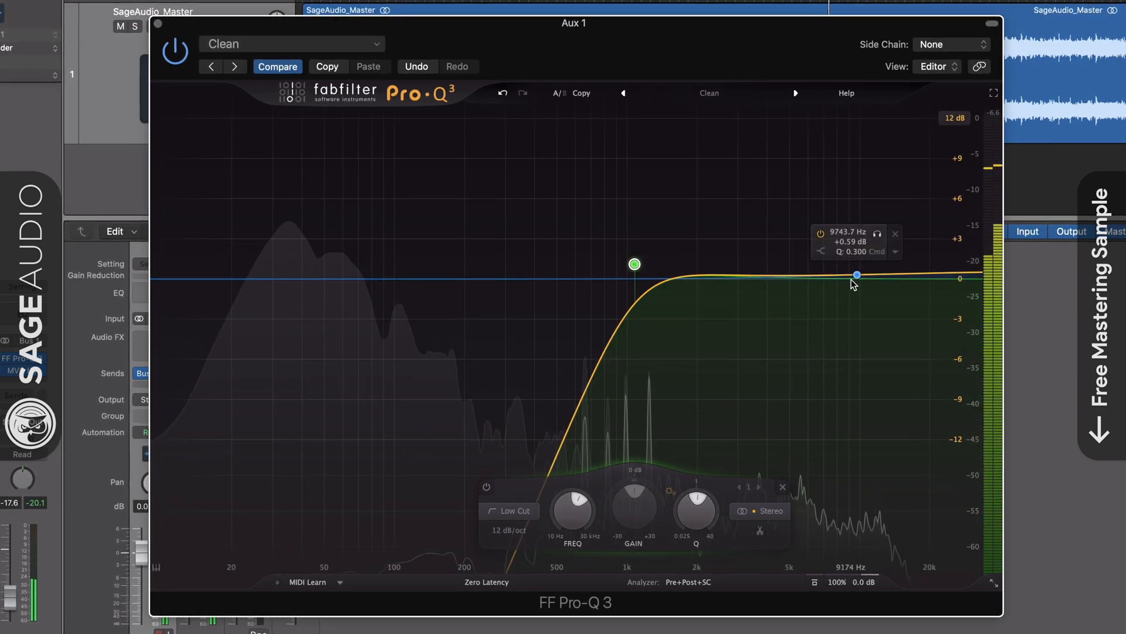
pyautogui.moveTo(858, 276); pyautogui.dragTo(828, 245)
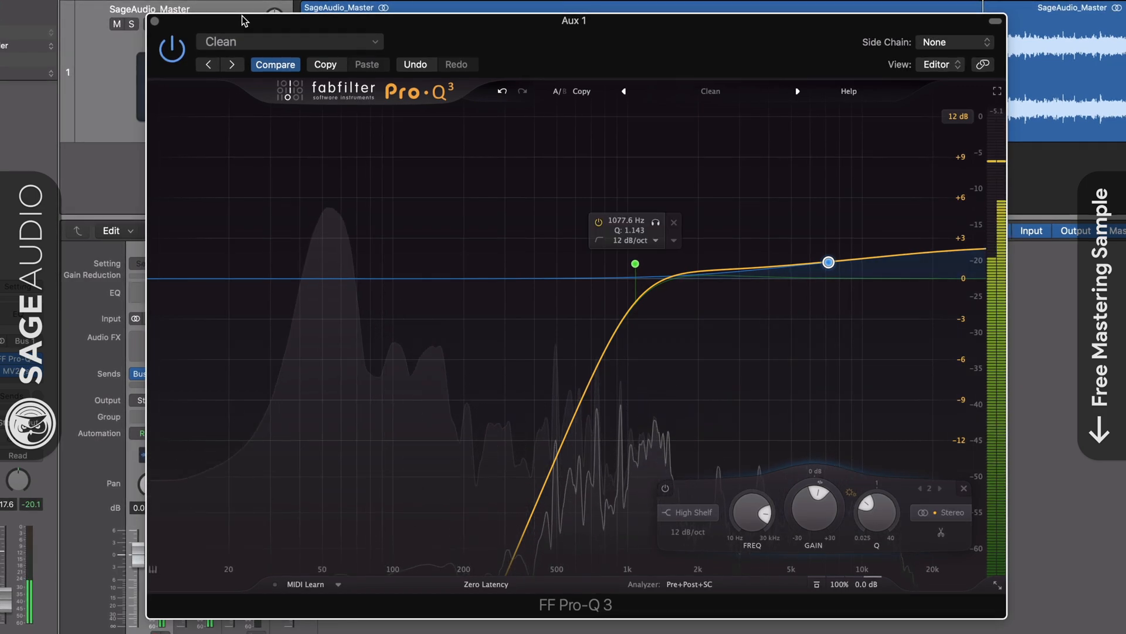
pyautogui.moveTo(242, 17); pyautogui.dragTo(272, 20)
pyautogui.click(184, 23)
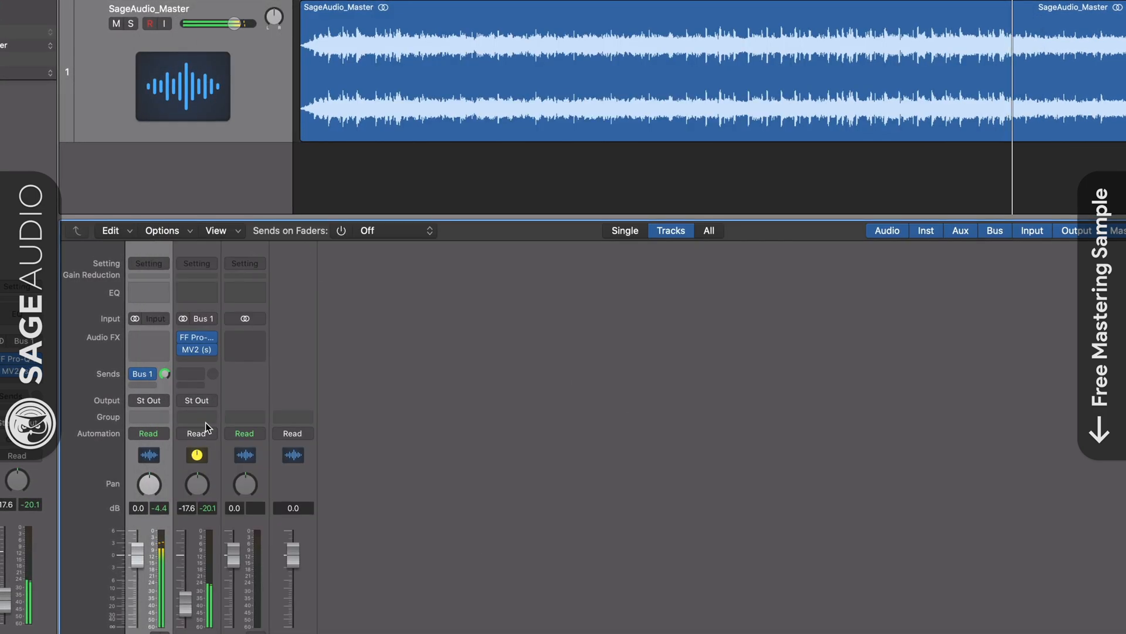
pyautogui.click(198, 350)
pyautogui.moveTo(563, 87)
pyautogui.mouseDown()
pyautogui.moveTo(560, 105)
pyautogui.moveTo(566, 83)
pyautogui.mouseUp()
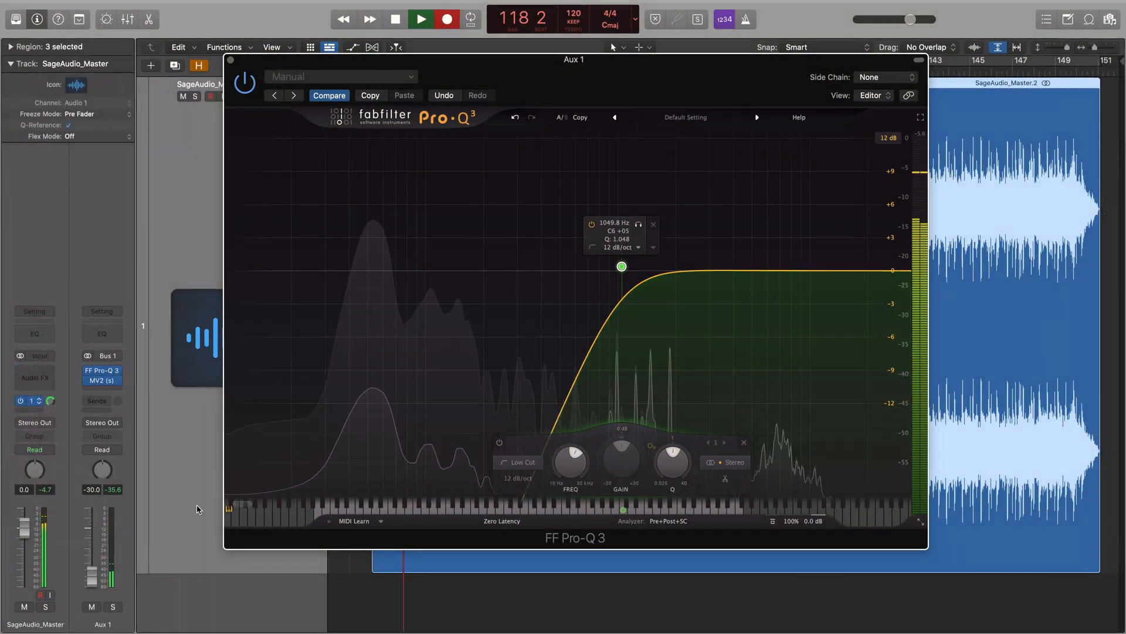
# Solo Aux 1 and audition the Pro-Q 3 low cut while fine-tuning it around 1050 Hz
pyautogui.click(120, 605)
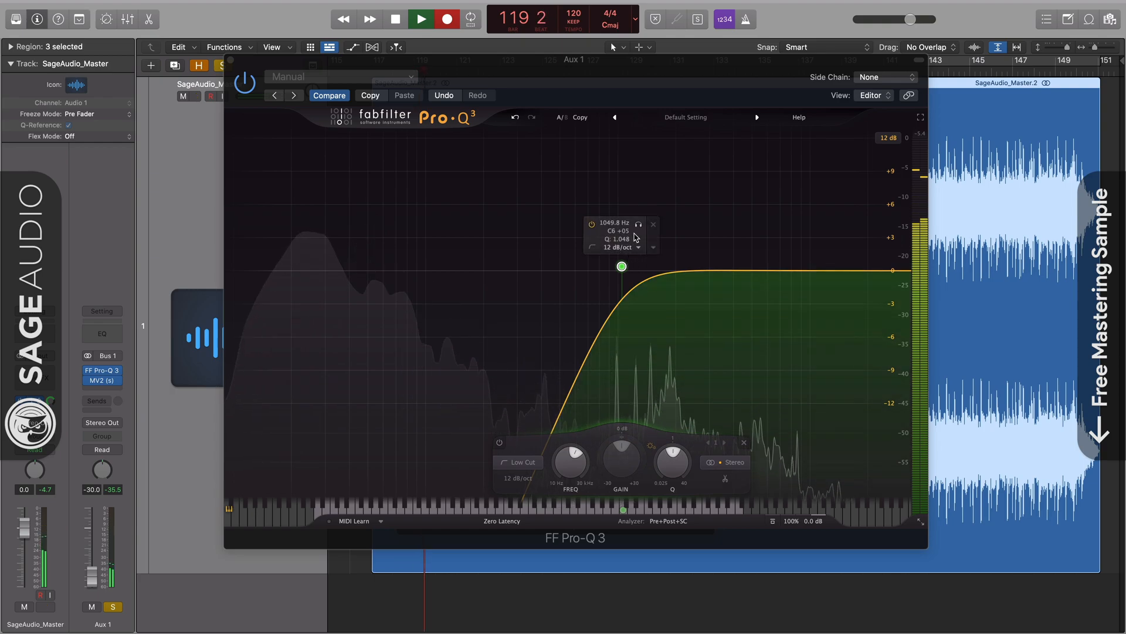
pyautogui.click(639, 225)
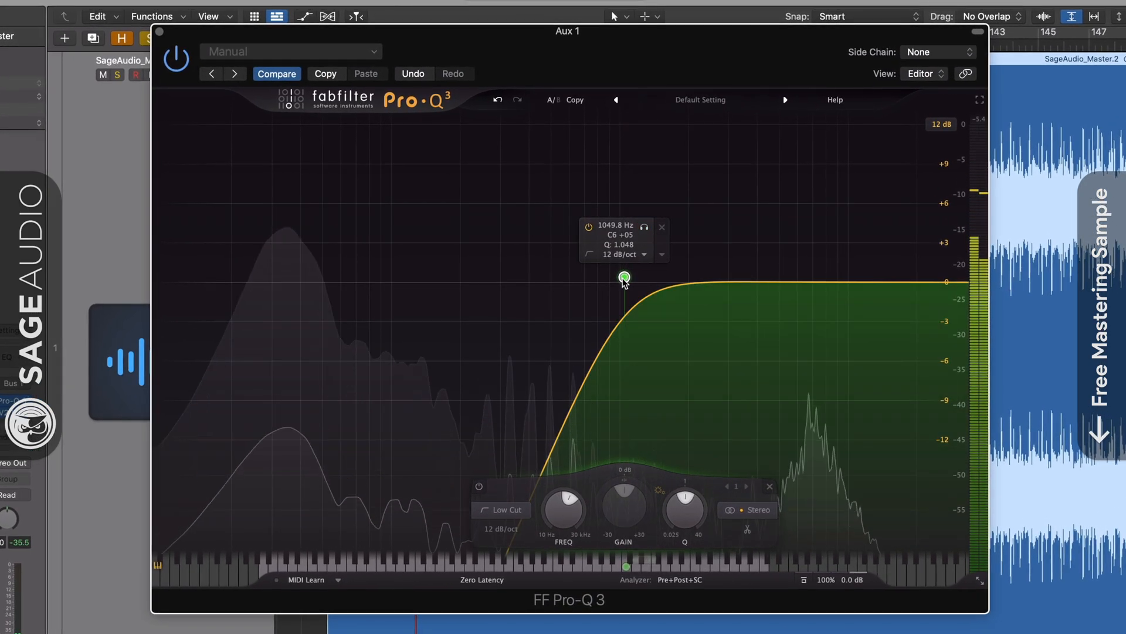
pyautogui.moveTo(623, 271)
pyautogui.mouseDown()
pyautogui.moveTo(613, 272)
pyautogui.moveTo(620, 277)
pyautogui.mouseUp()
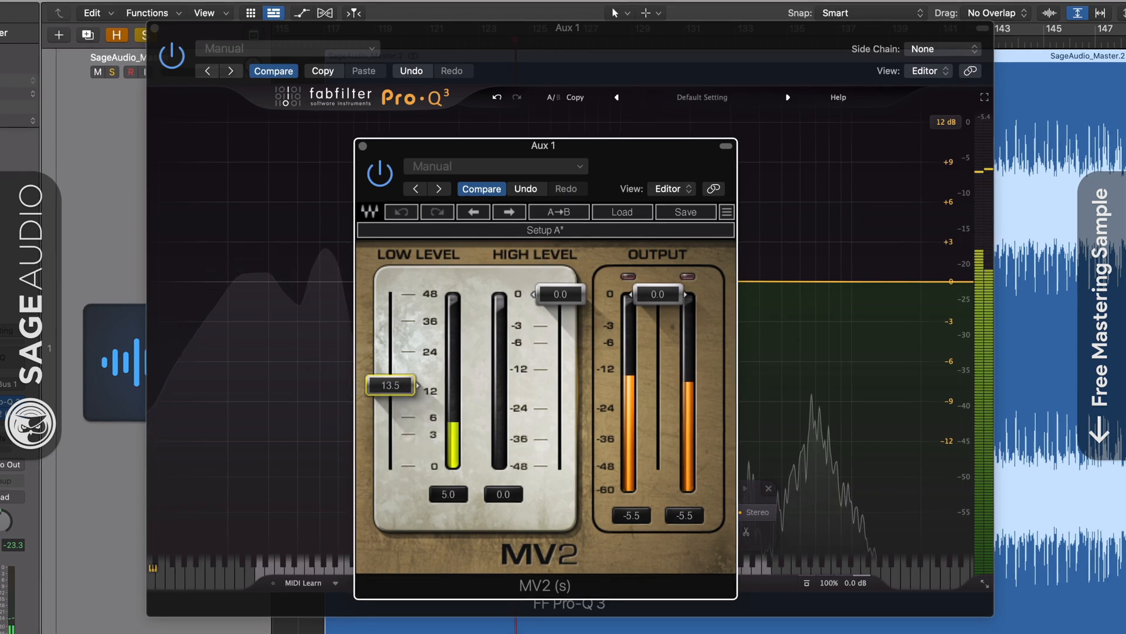
# Set Aux 1's MV2 to low level 22.3, high level -1.6 and output -2.1
pyautogui.moveTo(390, 384); pyautogui.dragTo(390, 377)
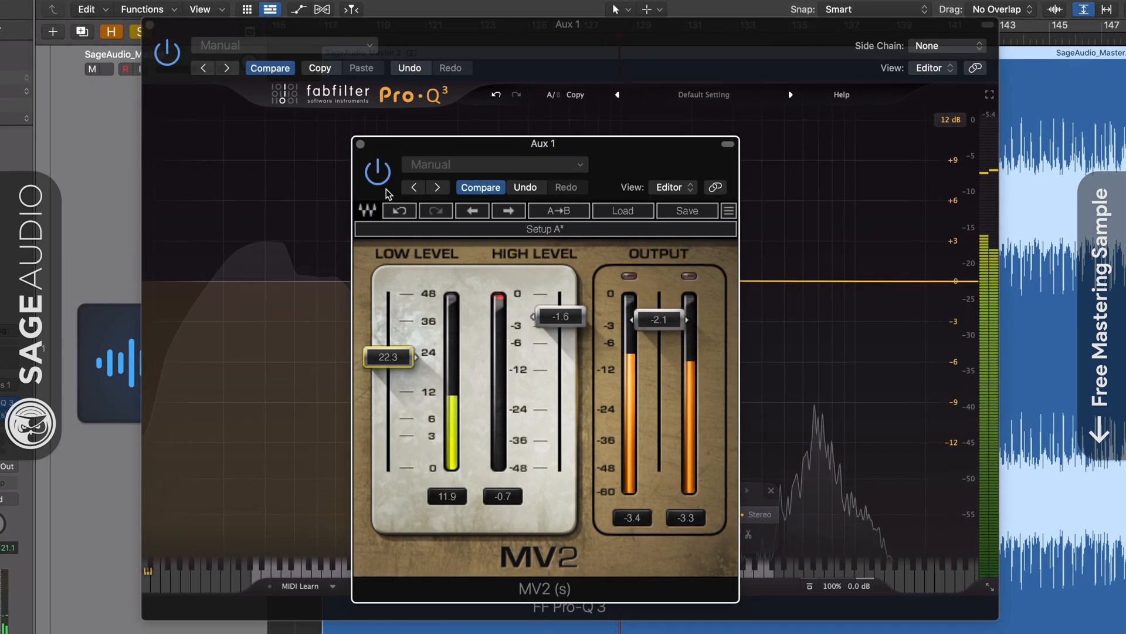
pyautogui.click(360, 144)
# Add a high-frequency bell boost and a high shelf at about 24135 Hz with +2.67 dB, and bring up the EQ's output level control
pyautogui.doubleClick(805, 282)
pyautogui.moveTo(805, 282); pyautogui.dragTo(809, 259)
pyautogui.doubleClick(947, 280)
pyautogui.moveTo(946, 281); pyautogui.dragTo(946, 262)
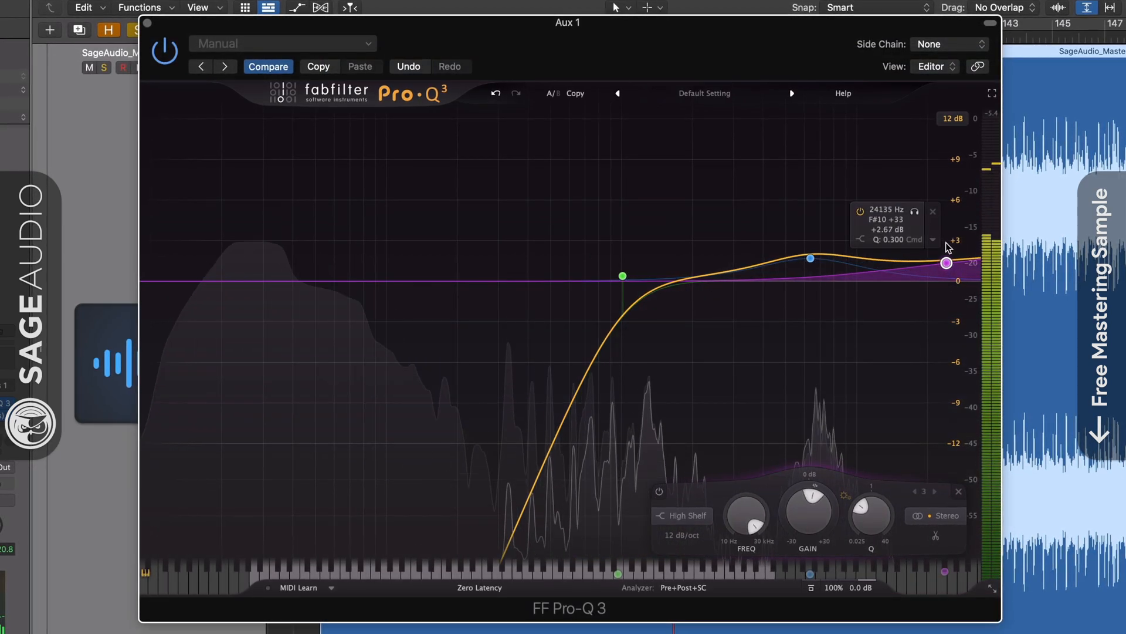
pyautogui.moveTo(861, 584)
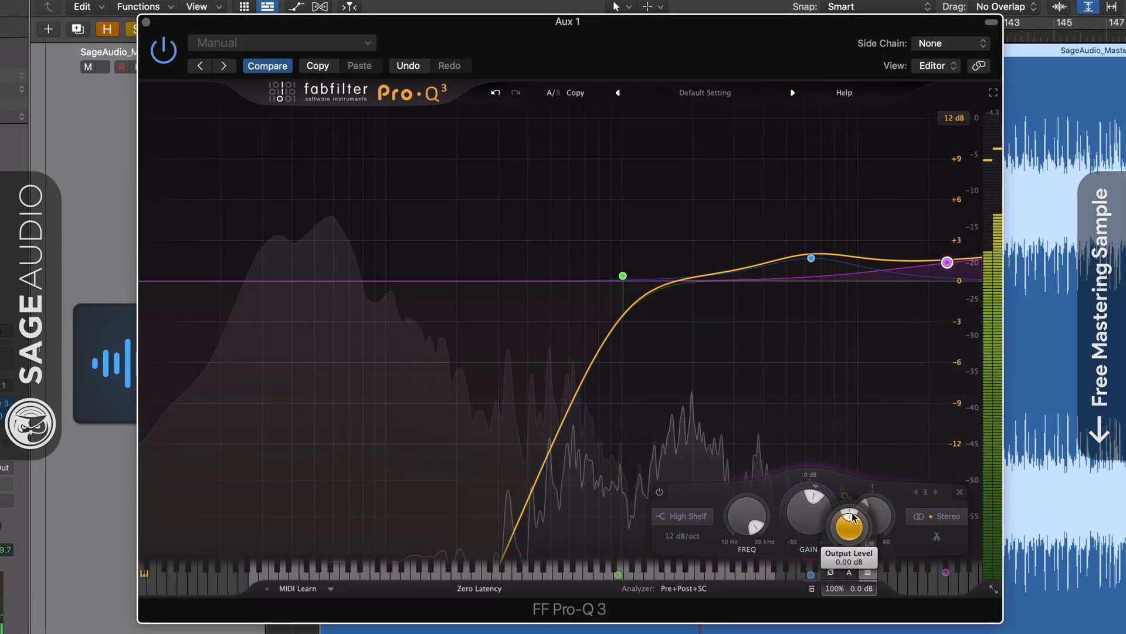
pyautogui.moveTo(851, 511); pyautogui.dragTo(858, 508)
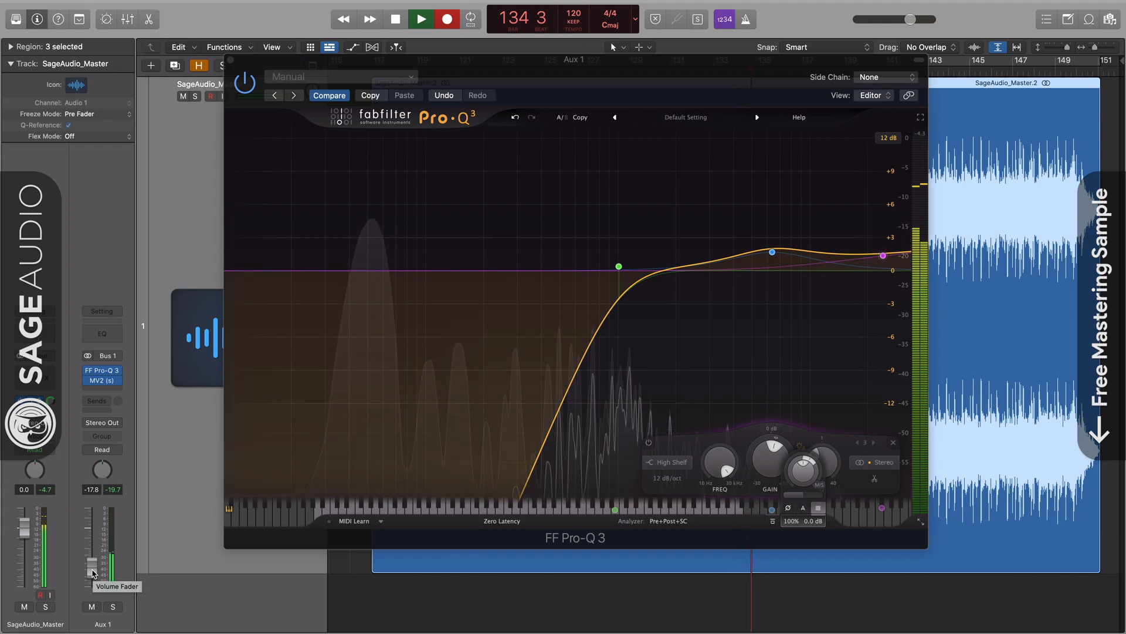
# Compare the master with Aux 1 muted and set the Aux 1 fader to -15.0 dB
pyautogui.click(92, 606)
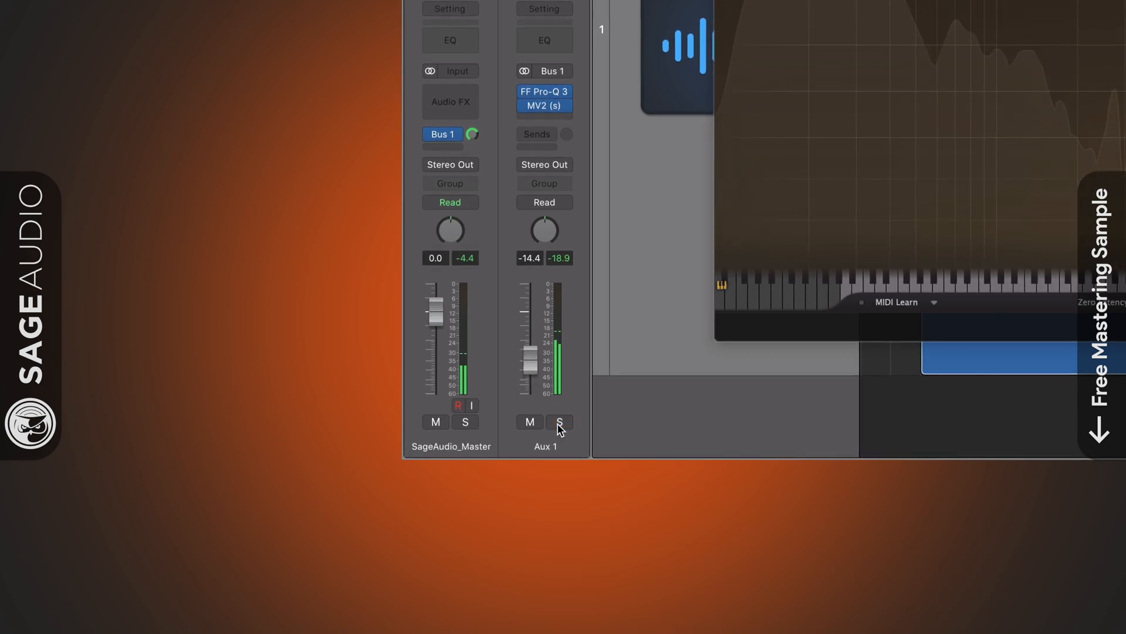
pyautogui.moveTo(526, 355); pyautogui.dragTo(527, 357)
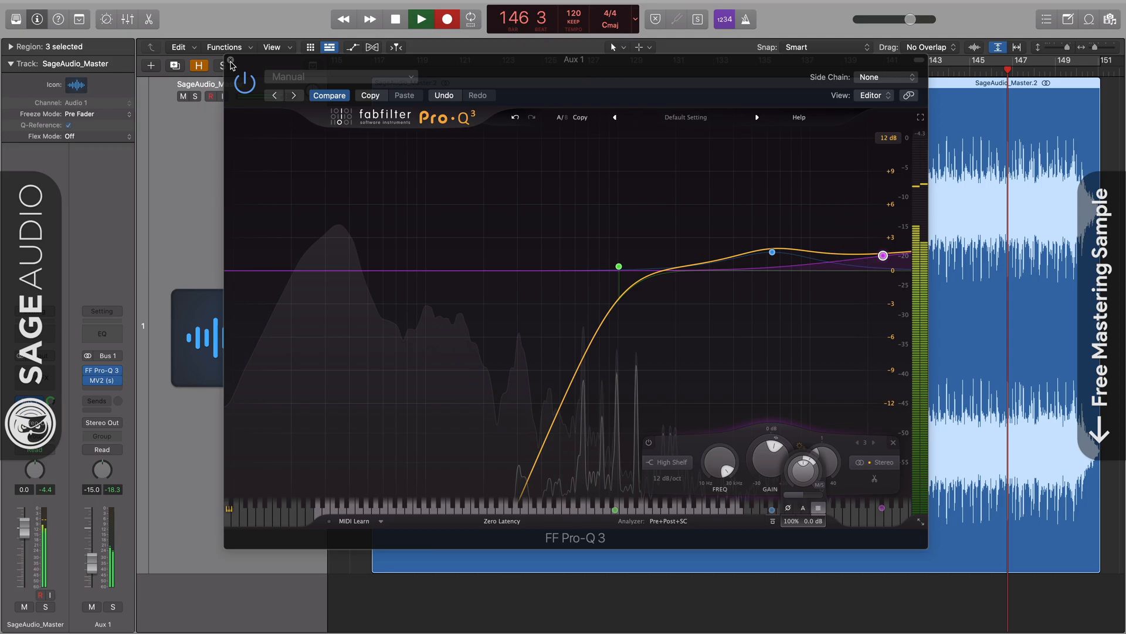
# Compare Aux 1's MV2 compression with its bypassed sound
pyautogui.click(232, 62)
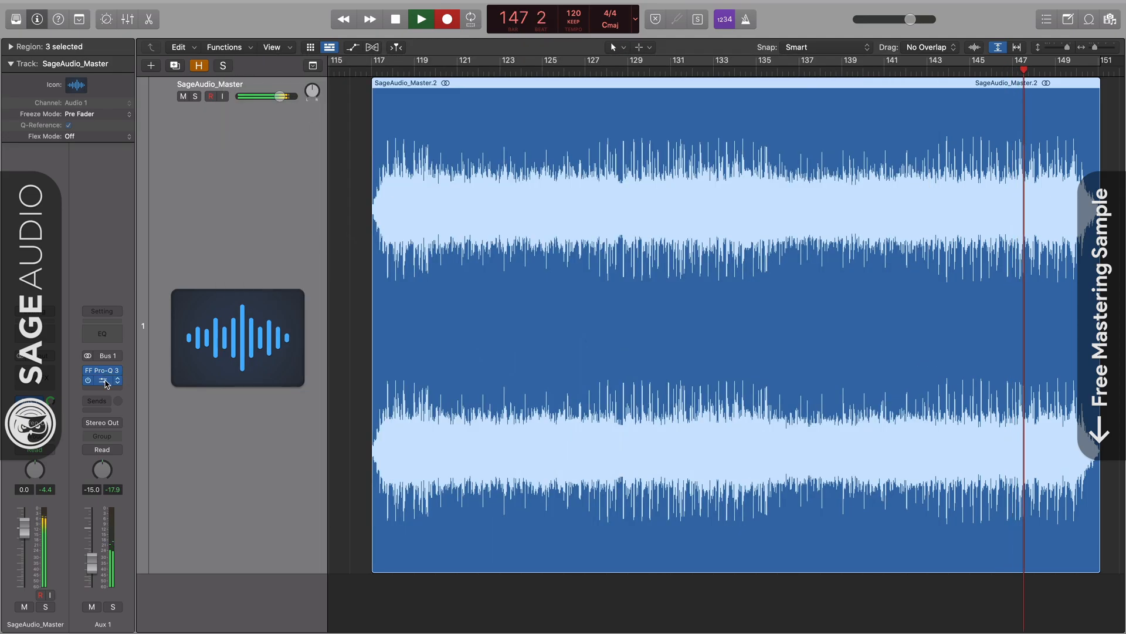
pyautogui.click(106, 382)
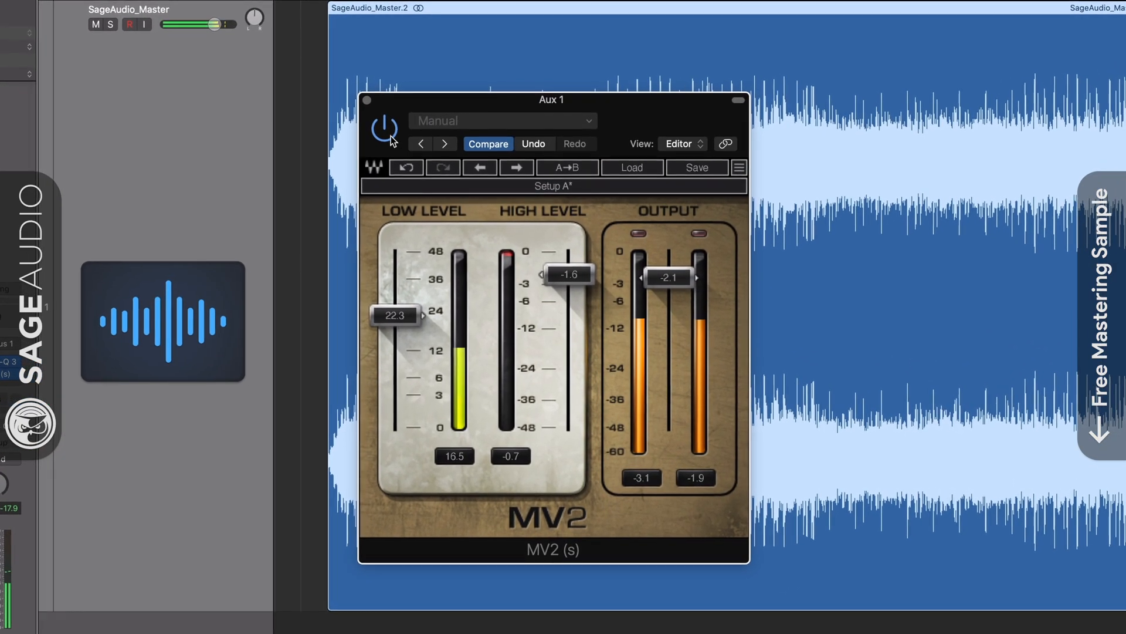
pyautogui.click(390, 136)
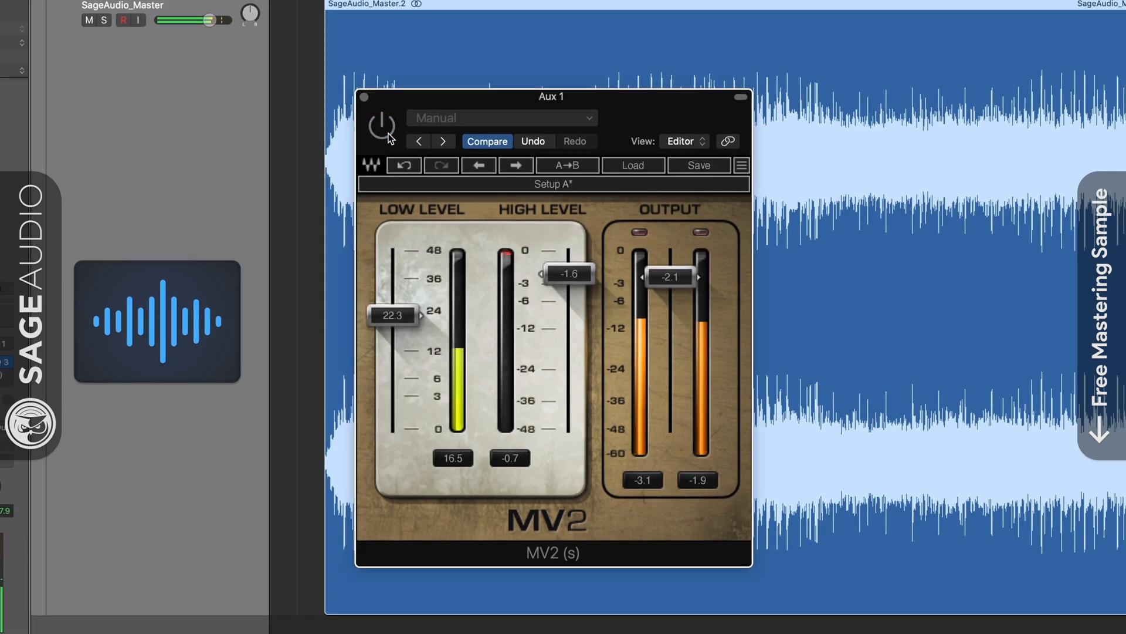
pyautogui.click(387, 132)
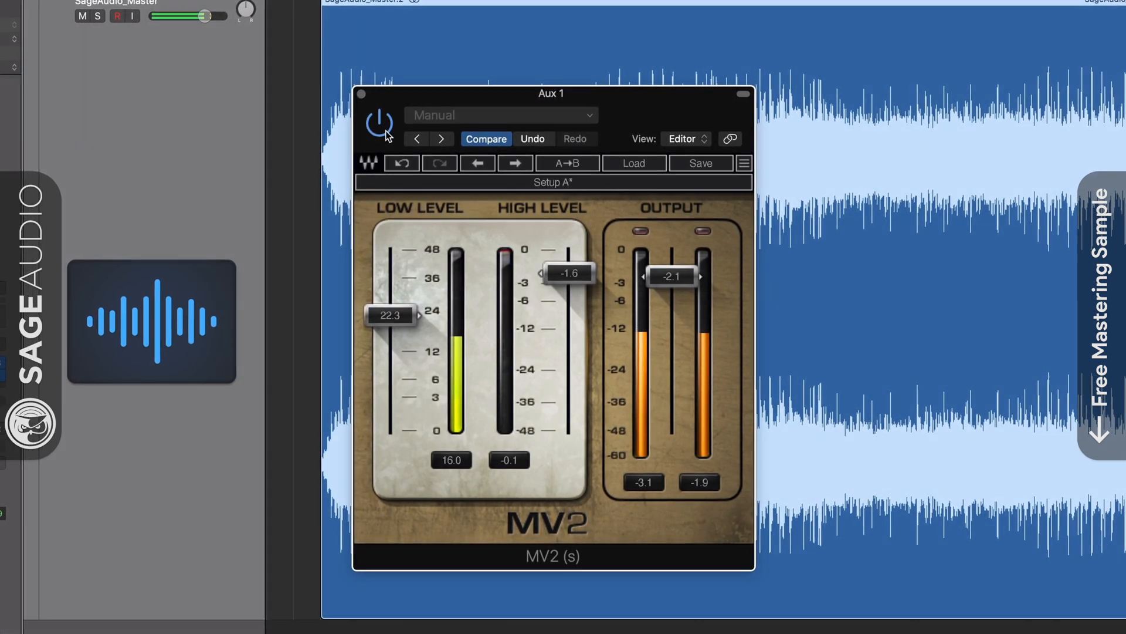